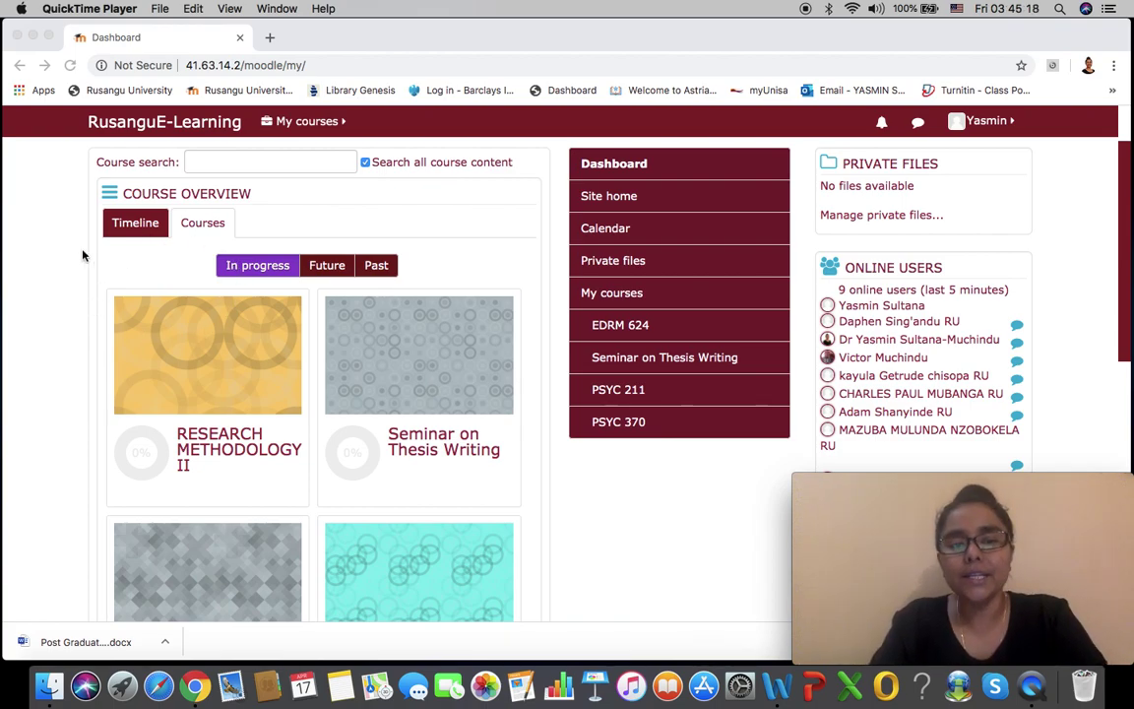
Show the browser in full screen and open the Child Psychology course from the dashboard's course overview
left_click(49, 37)
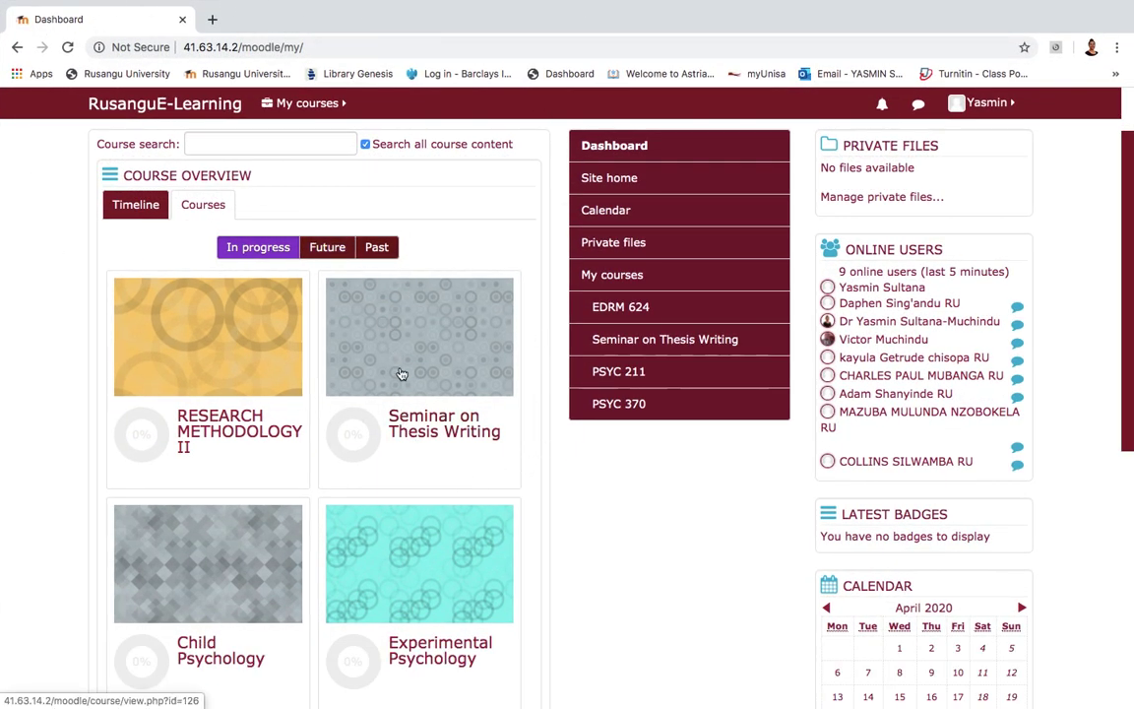
scroll(402, 374, "up", 2)
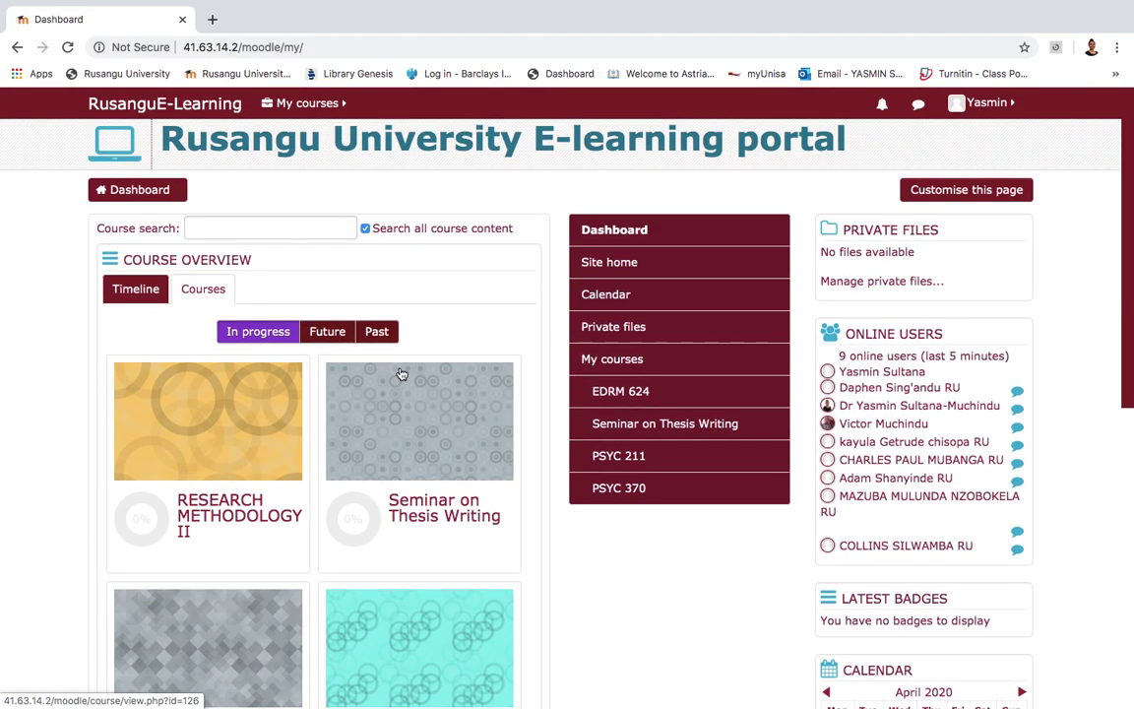
left_click(984, 105)
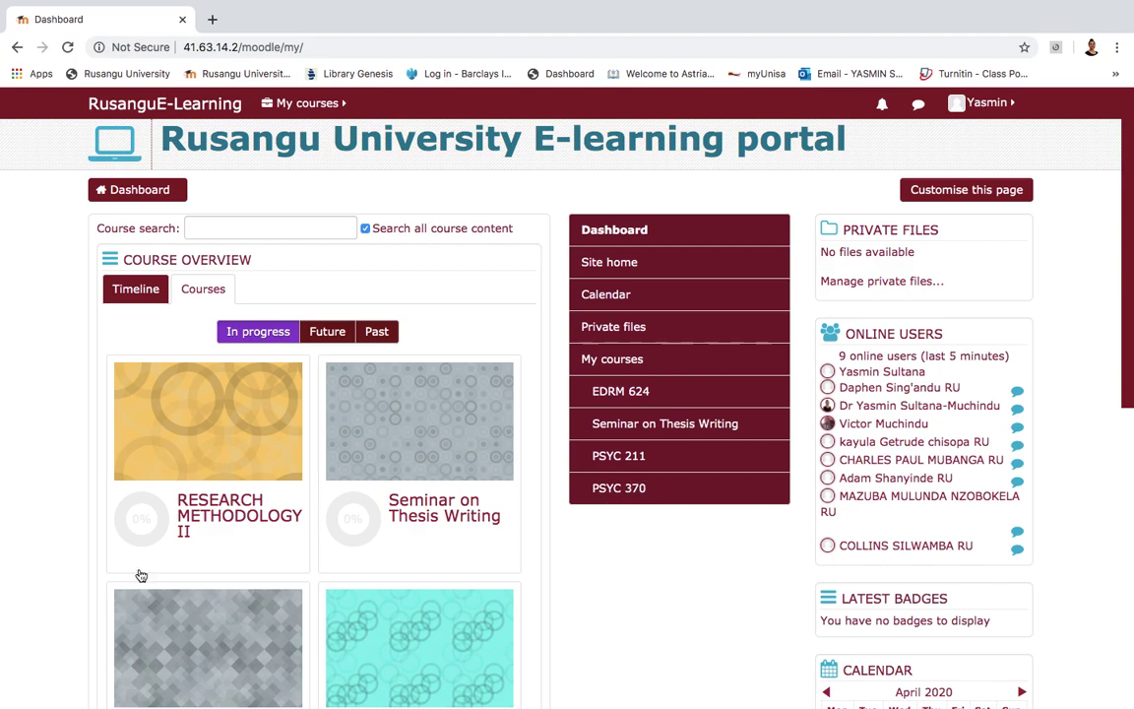
scroll(377, 507, "down", 3)
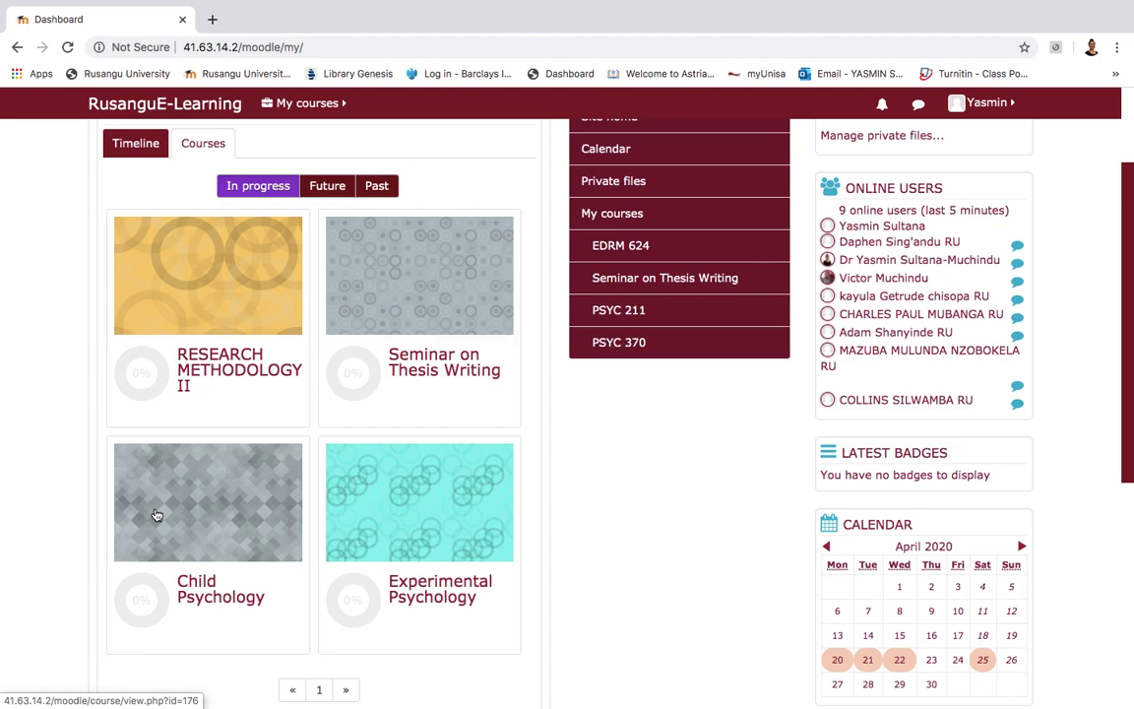
left_click(202, 514)
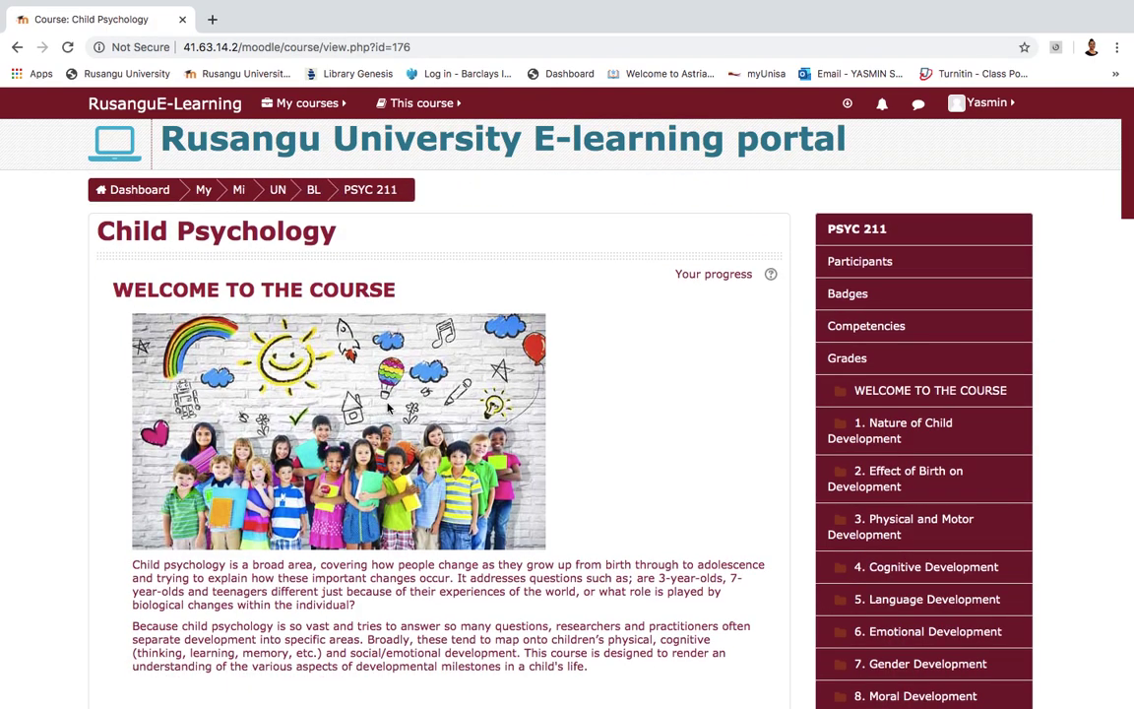
Examine the Child Psychology course page, from the welcome section and course outline to the materials and assignments of the first topics
scroll(399, 433, "down", 1)
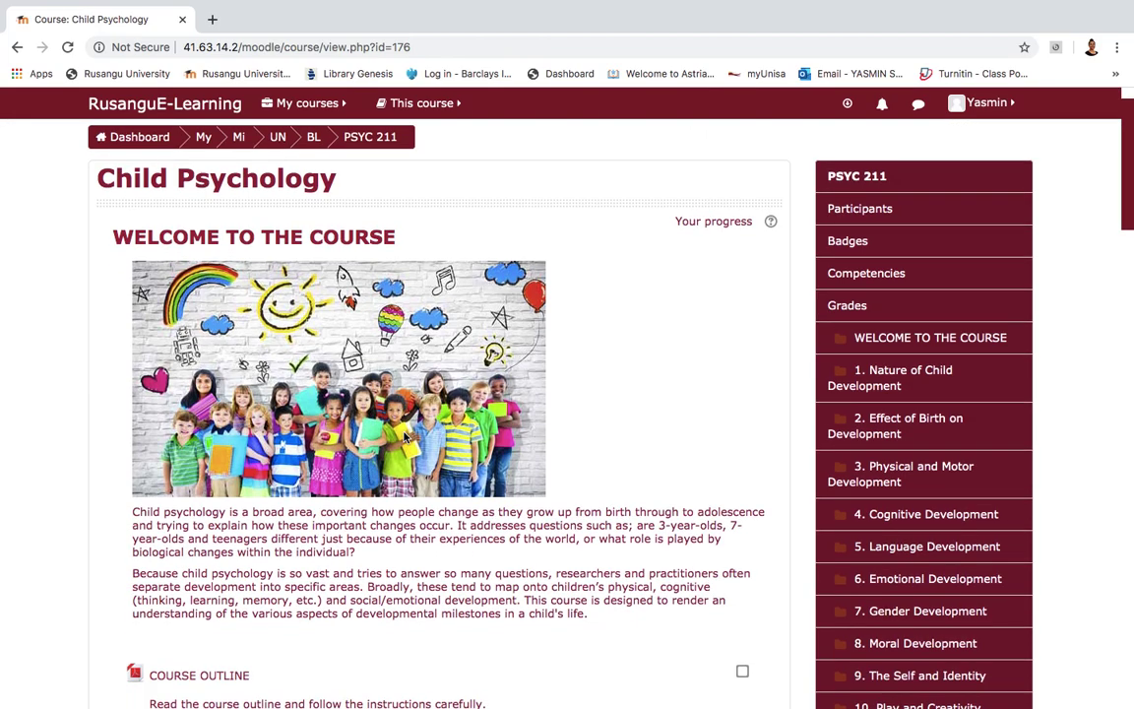
scroll(404, 436, "down", 1)
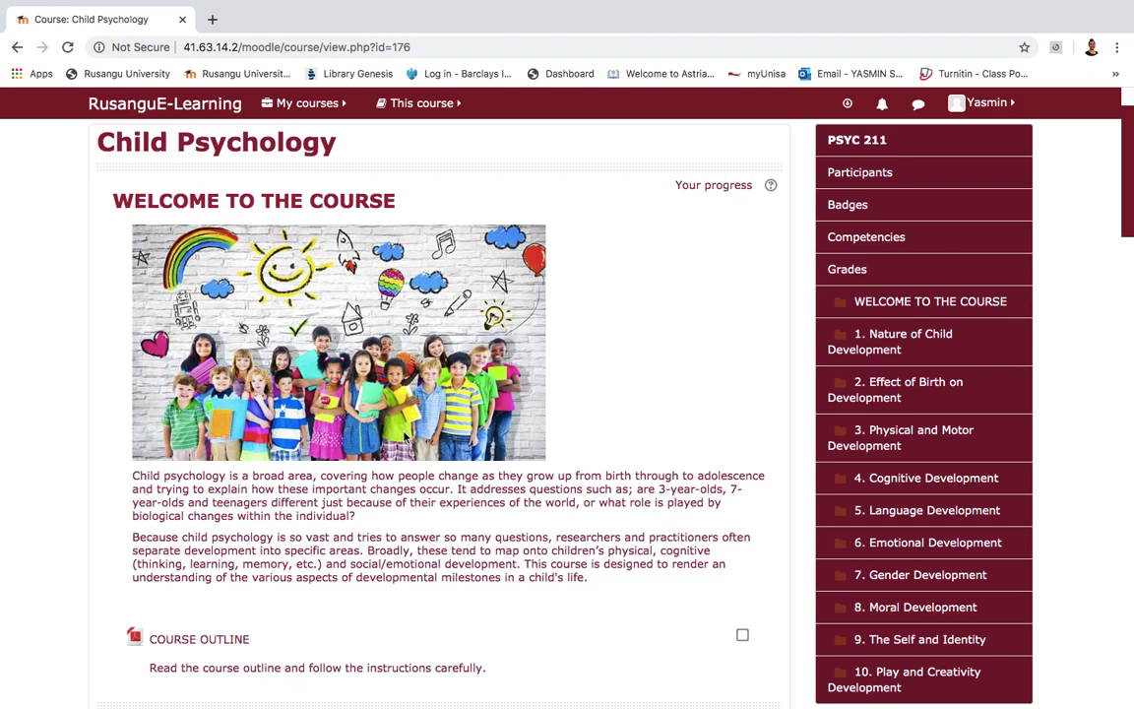
scroll(403, 436, "down", 1)
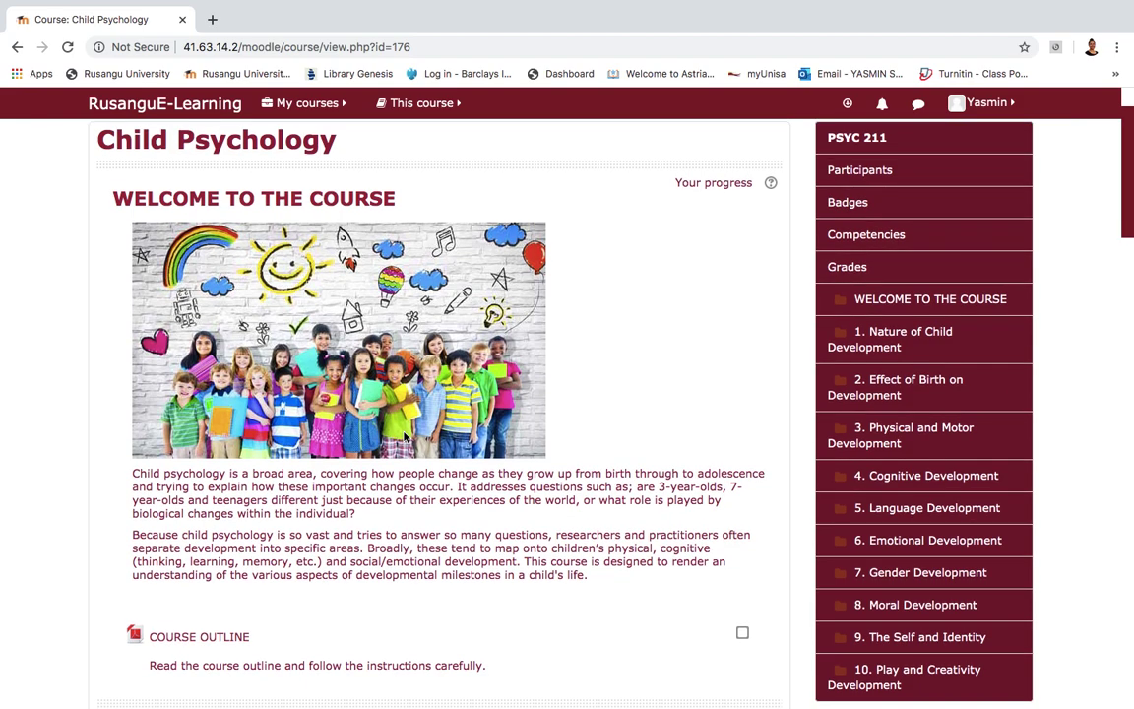
scroll(403, 437, "down", 10)
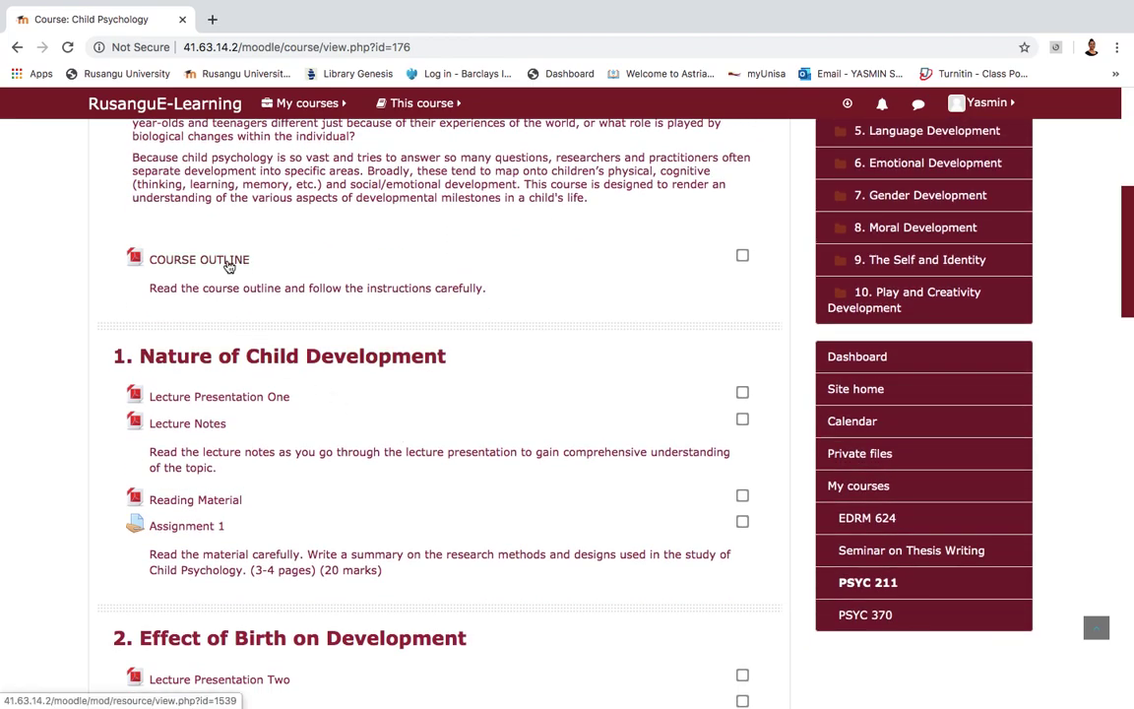
scroll(286, 446, "down", 1)
scroll(286, 446, "down", 2)
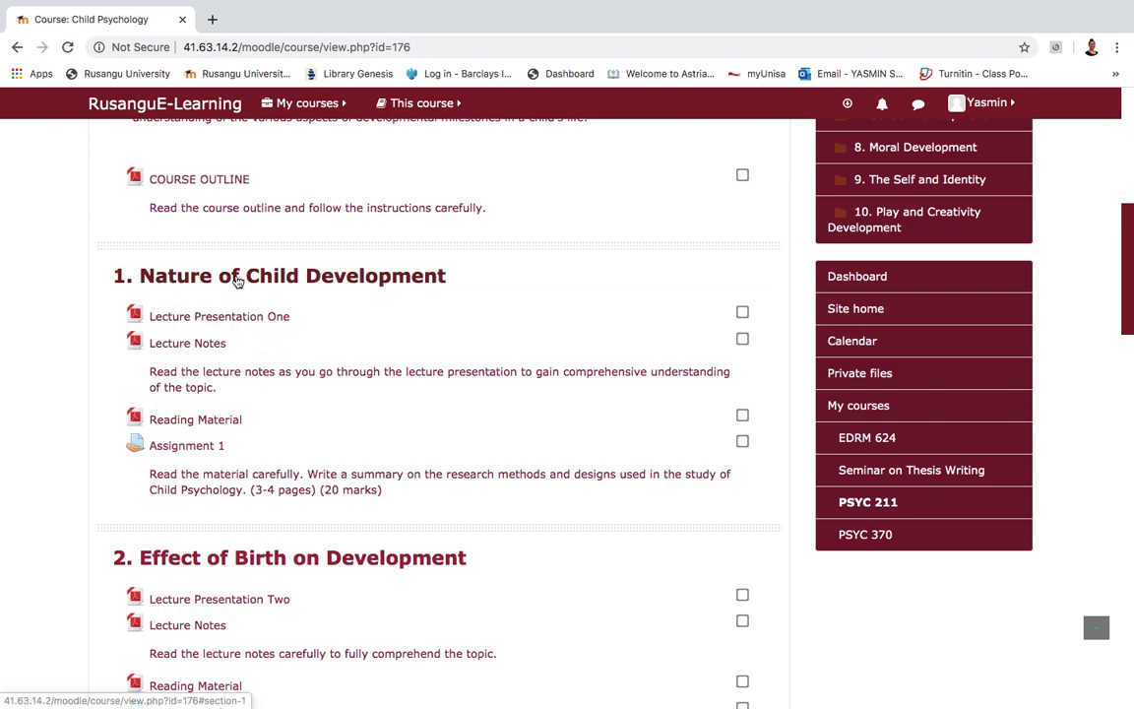
scroll(242, 286, "down", 4)
scroll(237, 283, "down", 5)
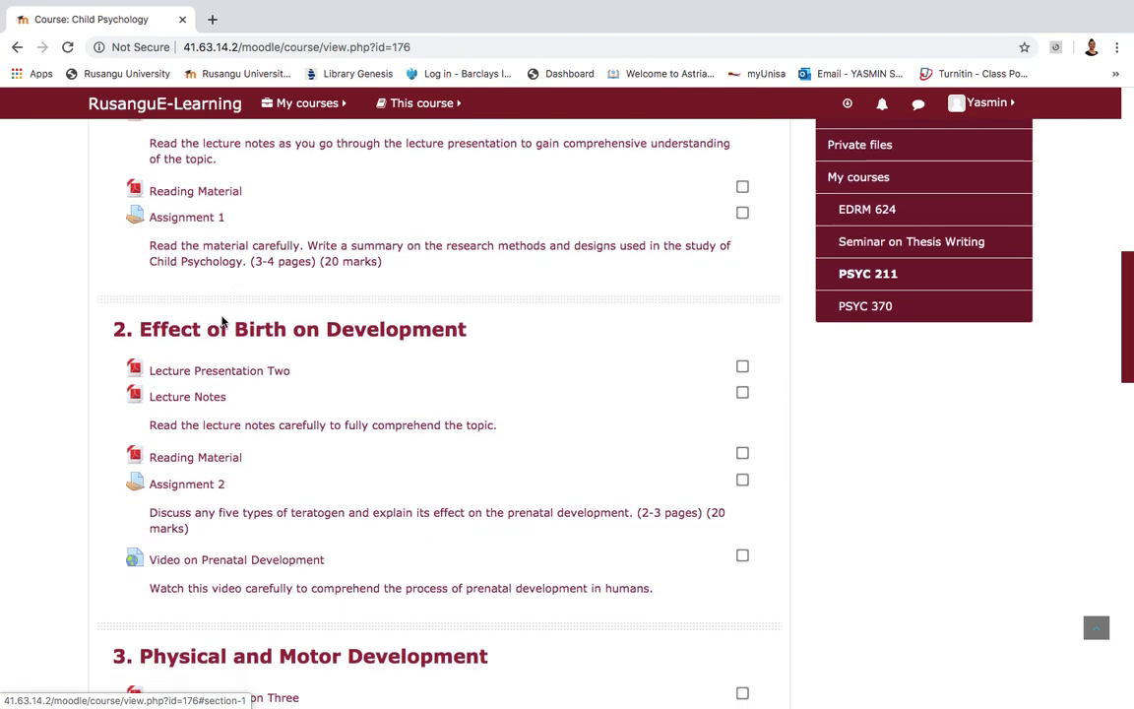
scroll(223, 321, "up", 8)
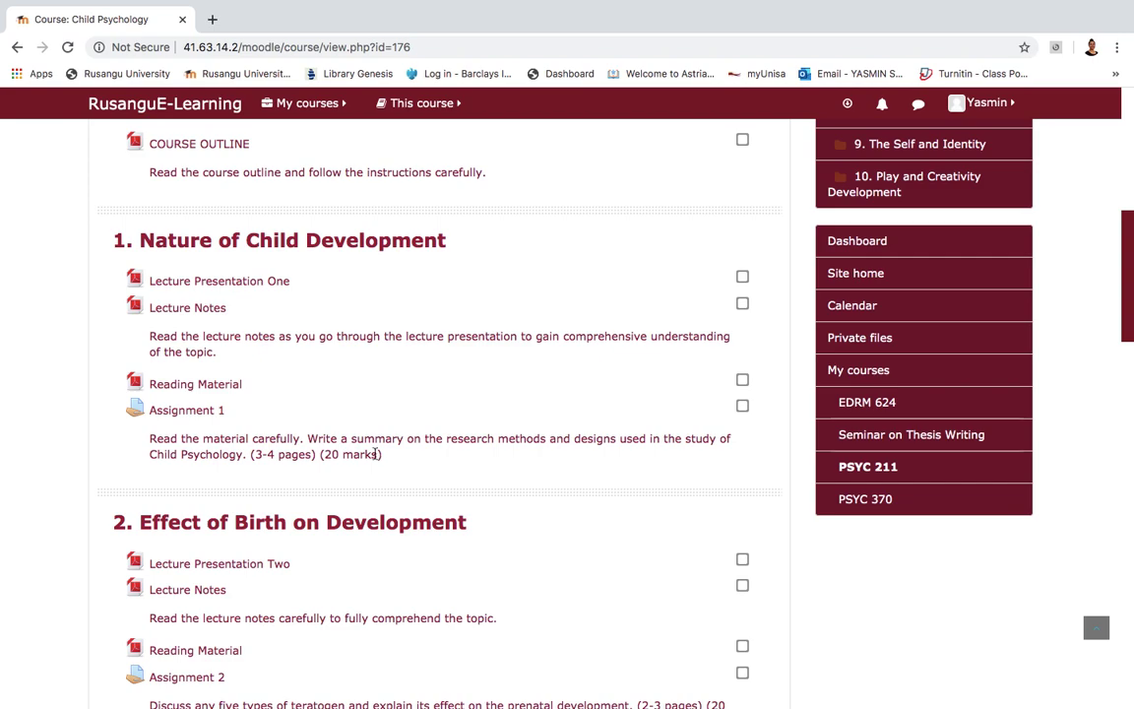
Open Assignment 1 under Nature of Child Development and review its submission status
left_click(190, 412)
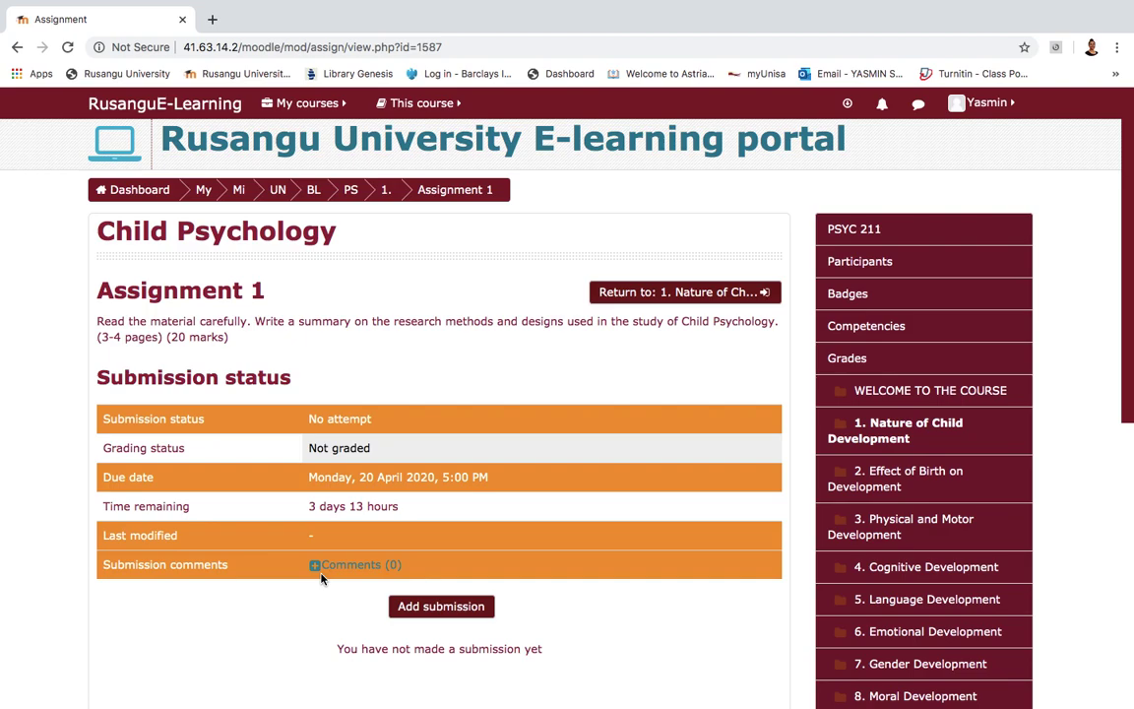
scroll(321, 579, "down", 2)
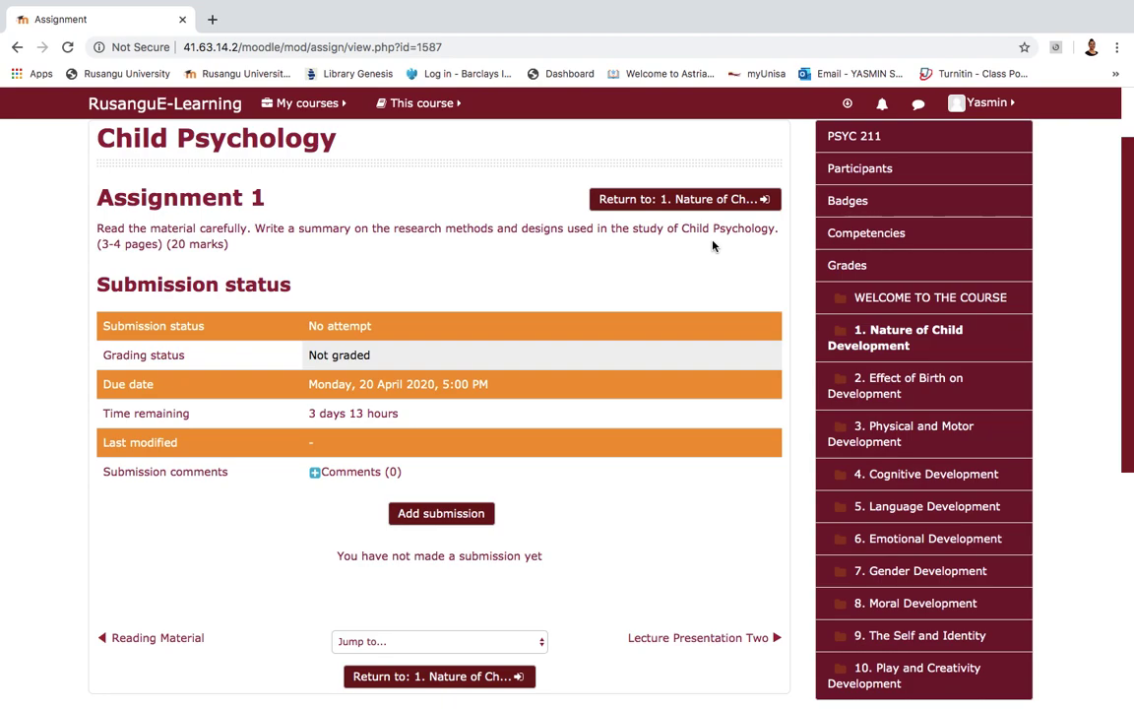
scroll(713, 245, "up", 1)
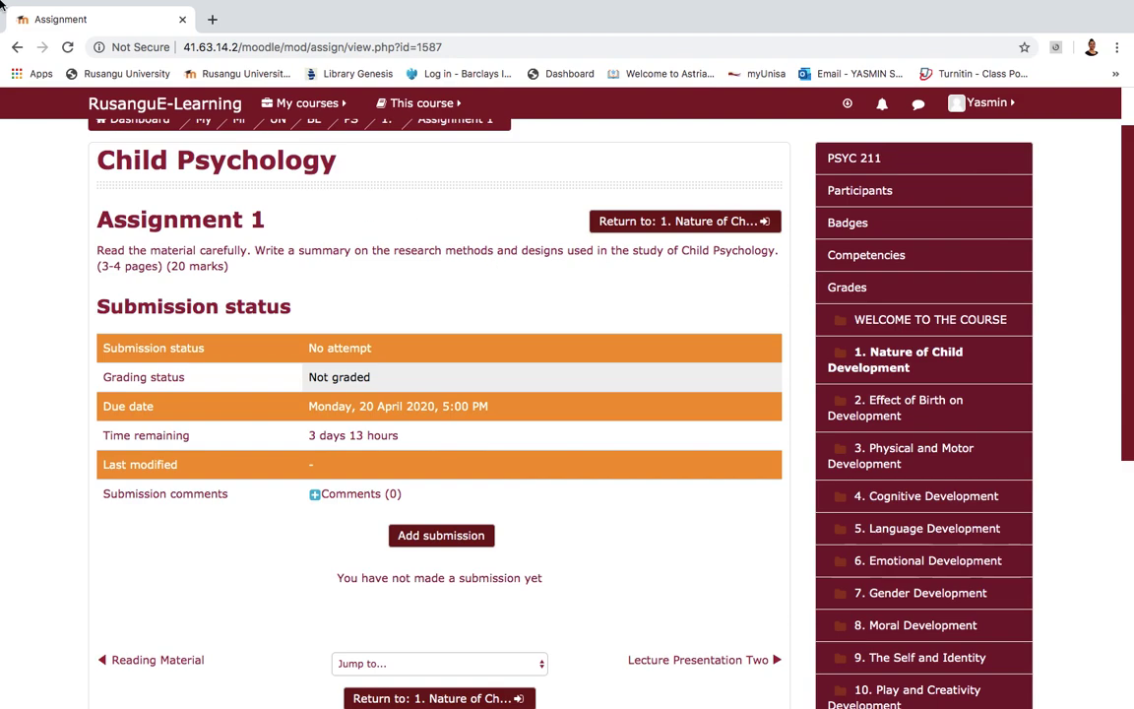
Minimise the browser, open the PSYC 211-Assignment 2 document from the desktop in Word and look through it in full screen
mouse_move(3, 6)
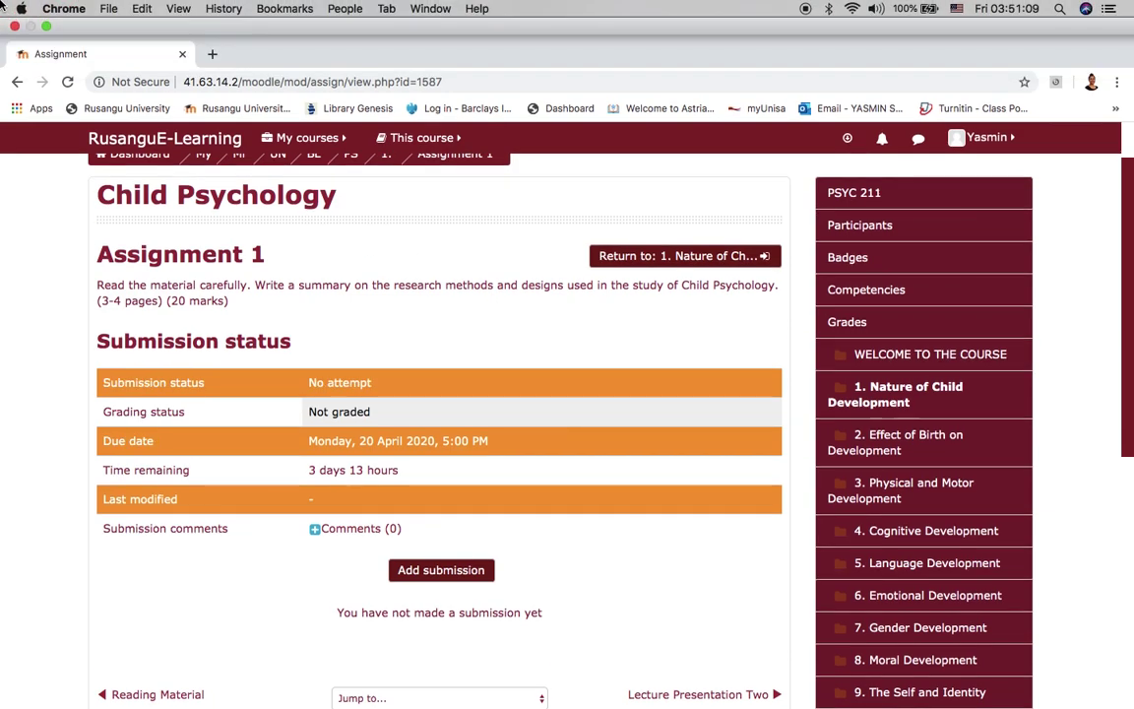
left_click(47, 27)
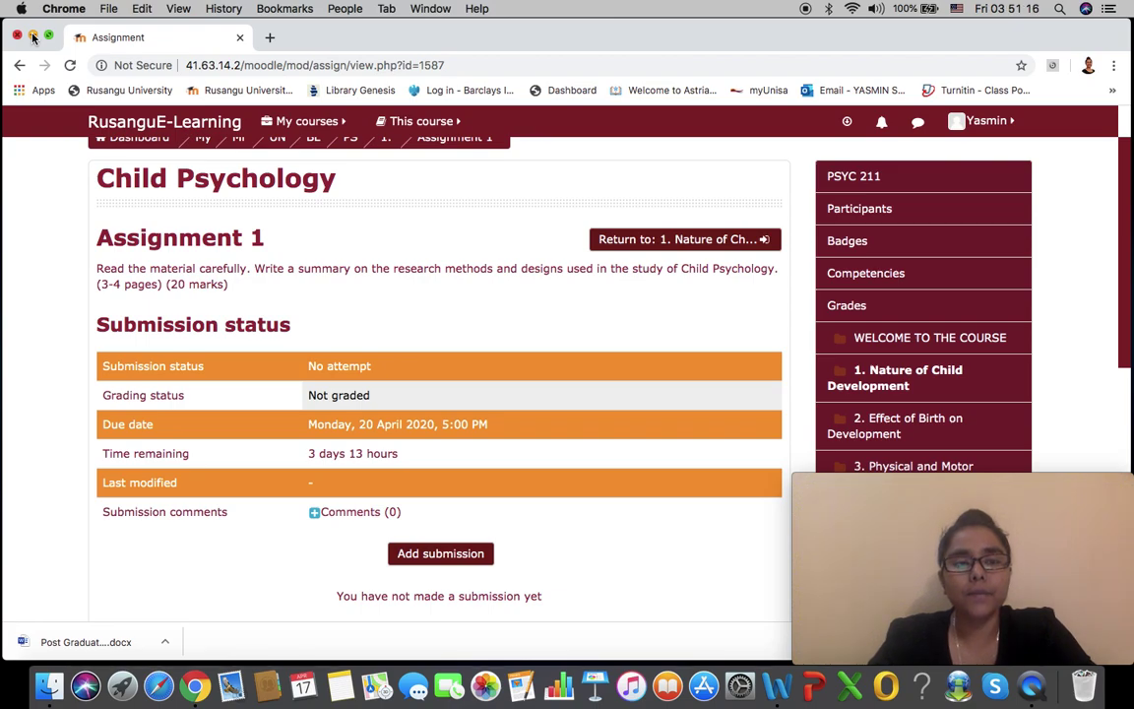
left_click(32, 36)
left_click_drag(375, 166, 583, 154)
double_click(583, 154)
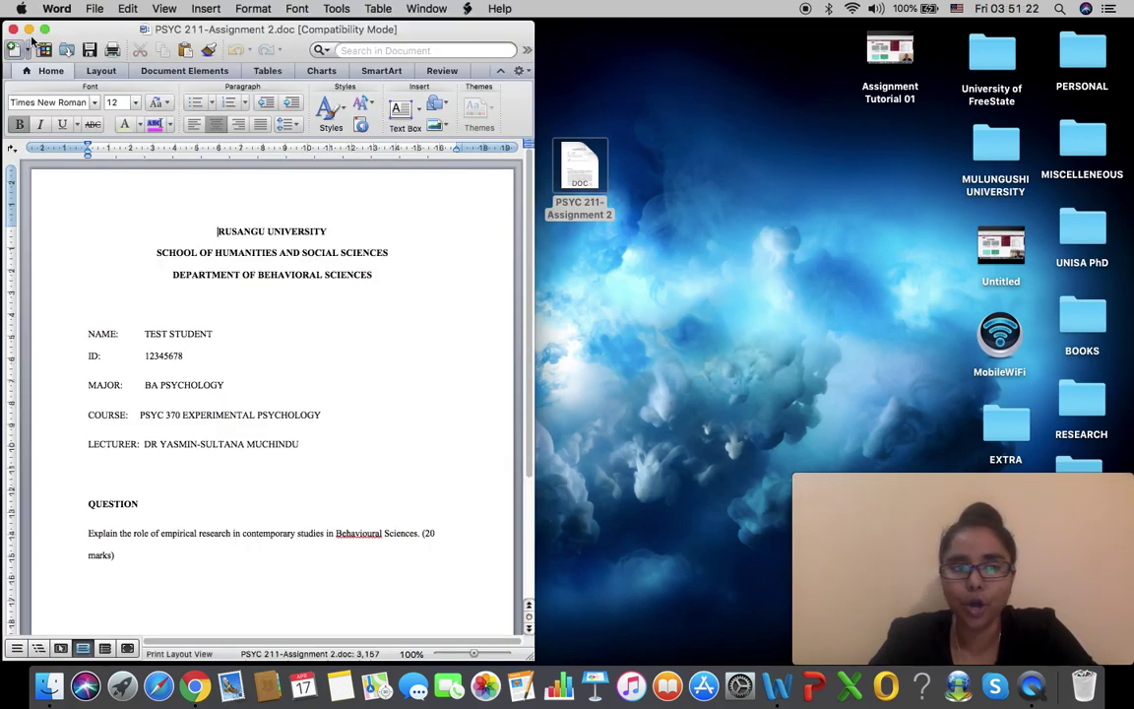
left_click(45, 30)
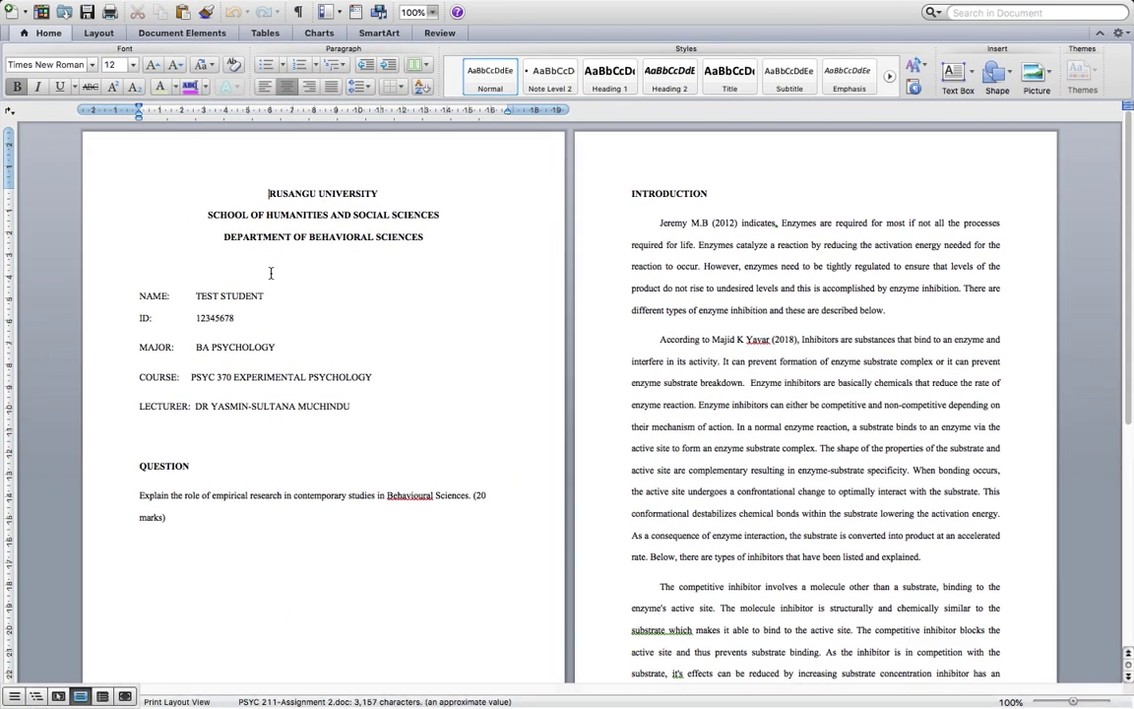
scroll(291, 356, "down", 7)
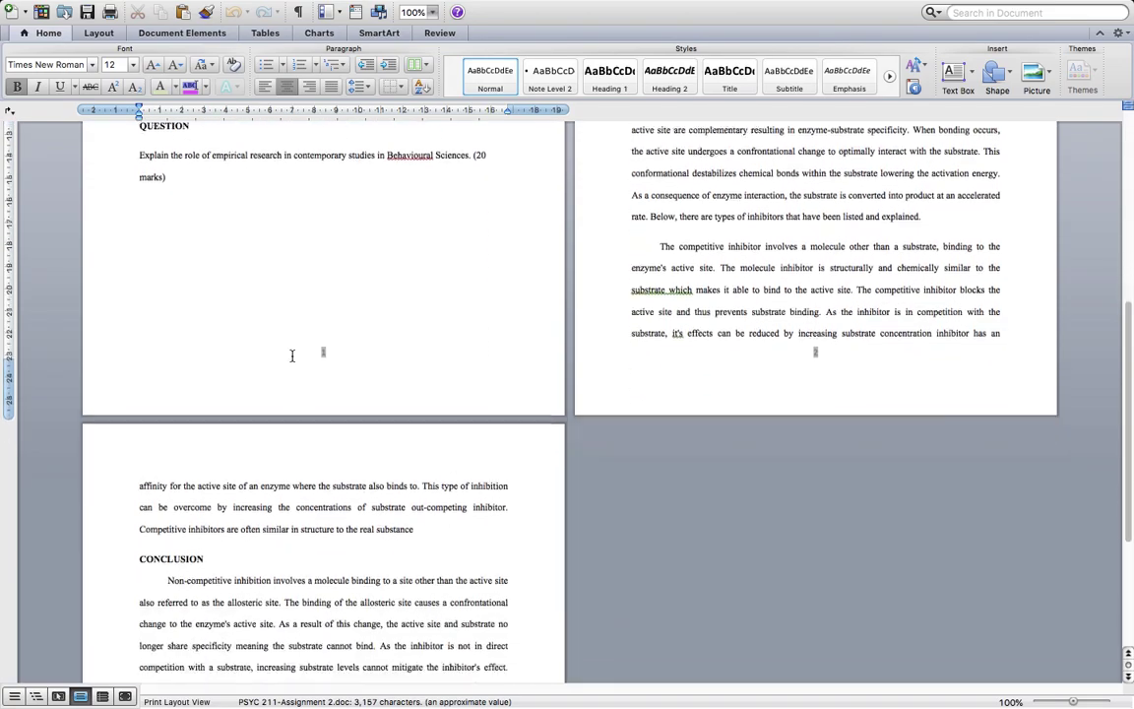
scroll(292, 355, "down", 5)
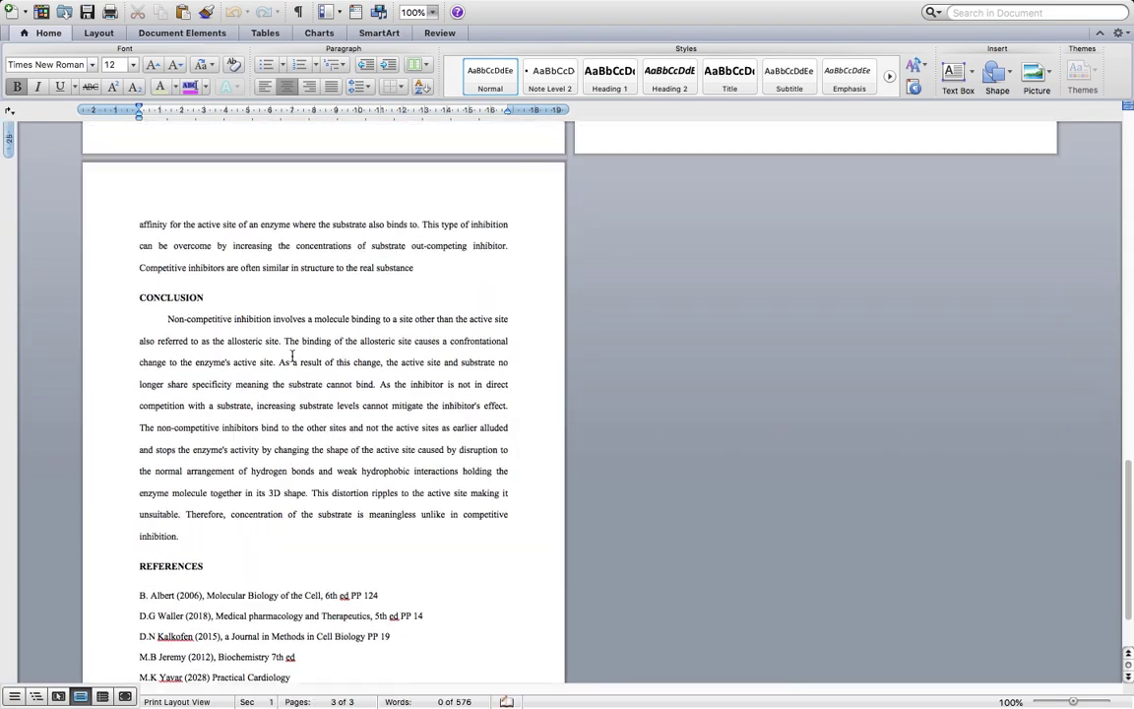
scroll(292, 356, "up", 12)
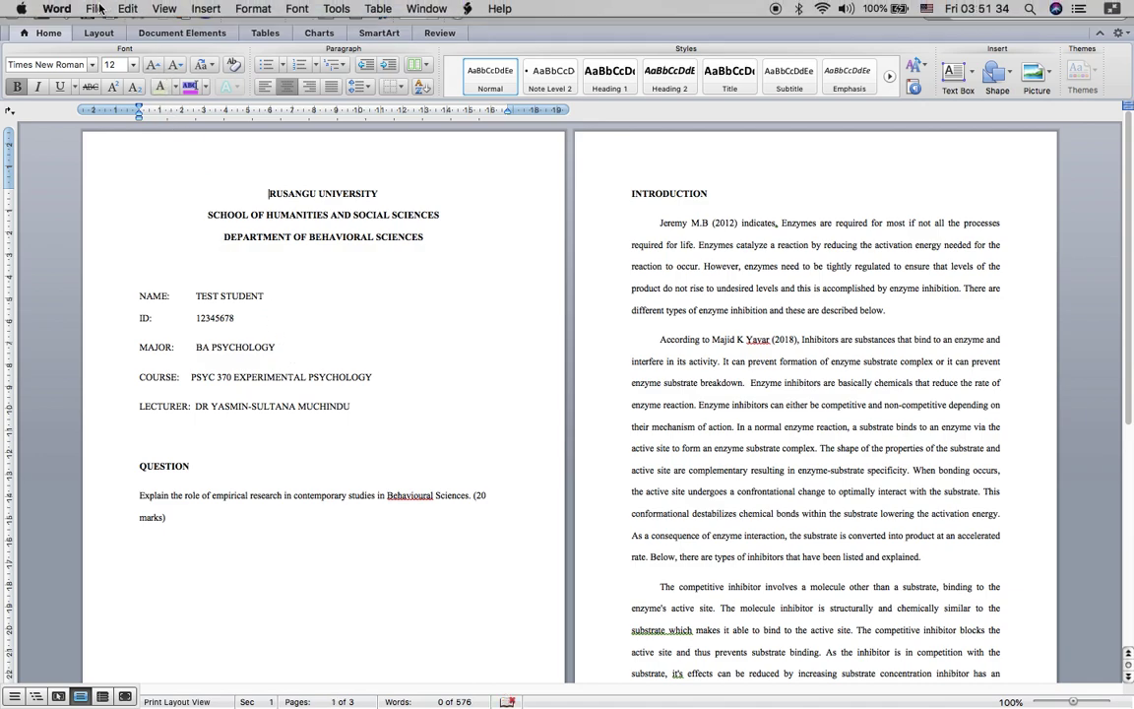
Save a copy of the document to the Desktop under the name PSYC 211-Assignment 1
left_click(95, 8)
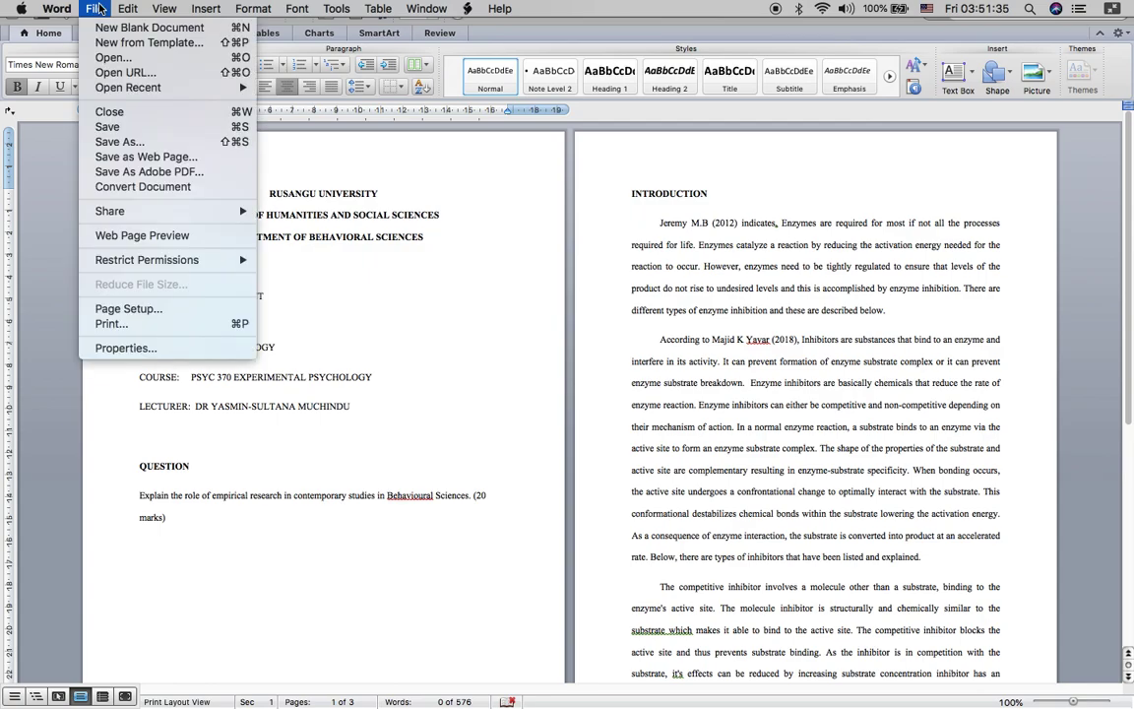
left_click(125, 146)
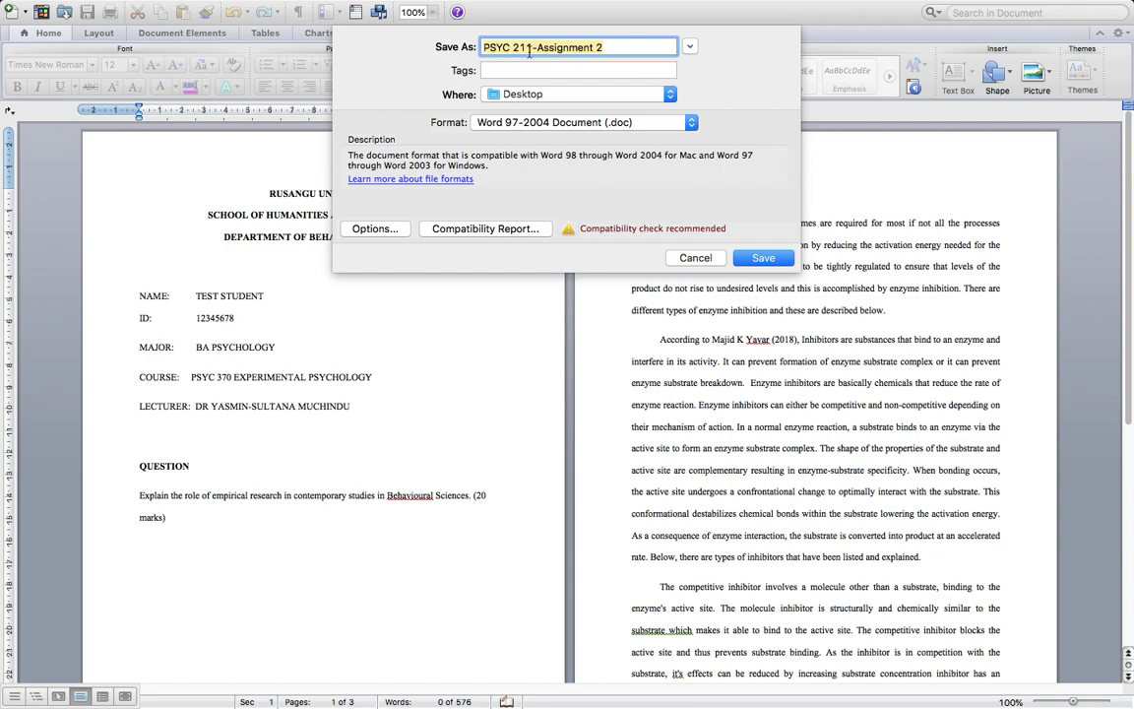
left_click(607, 46)
key("BackSpace")
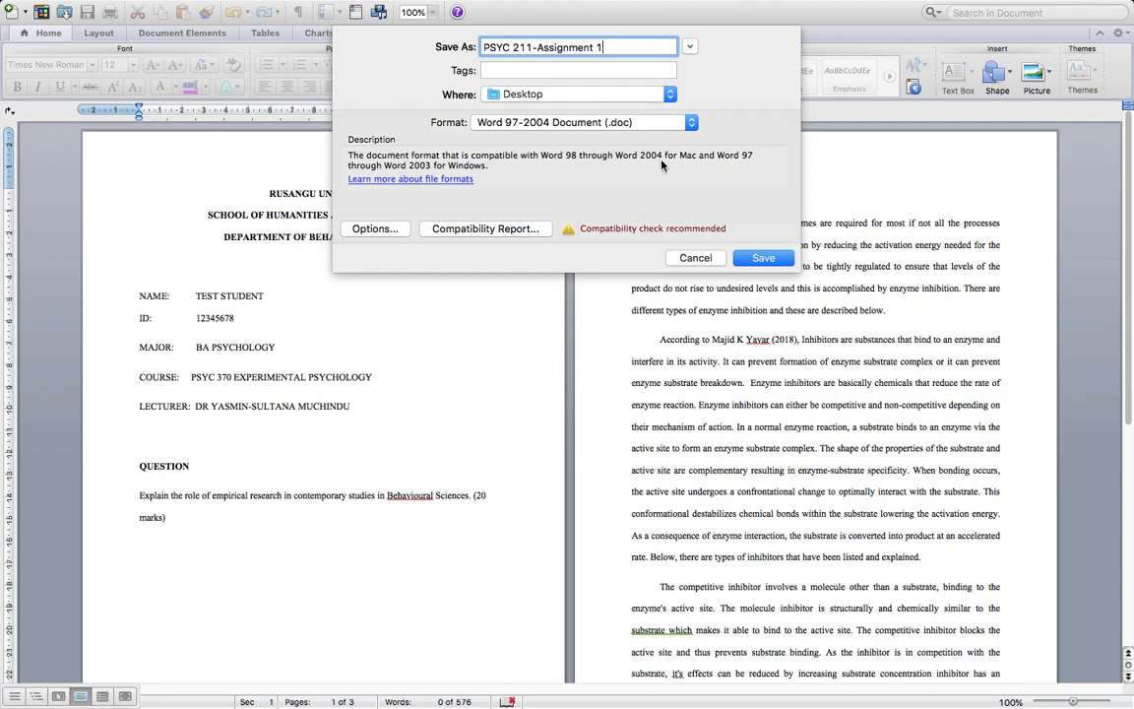
left_click(758, 258)
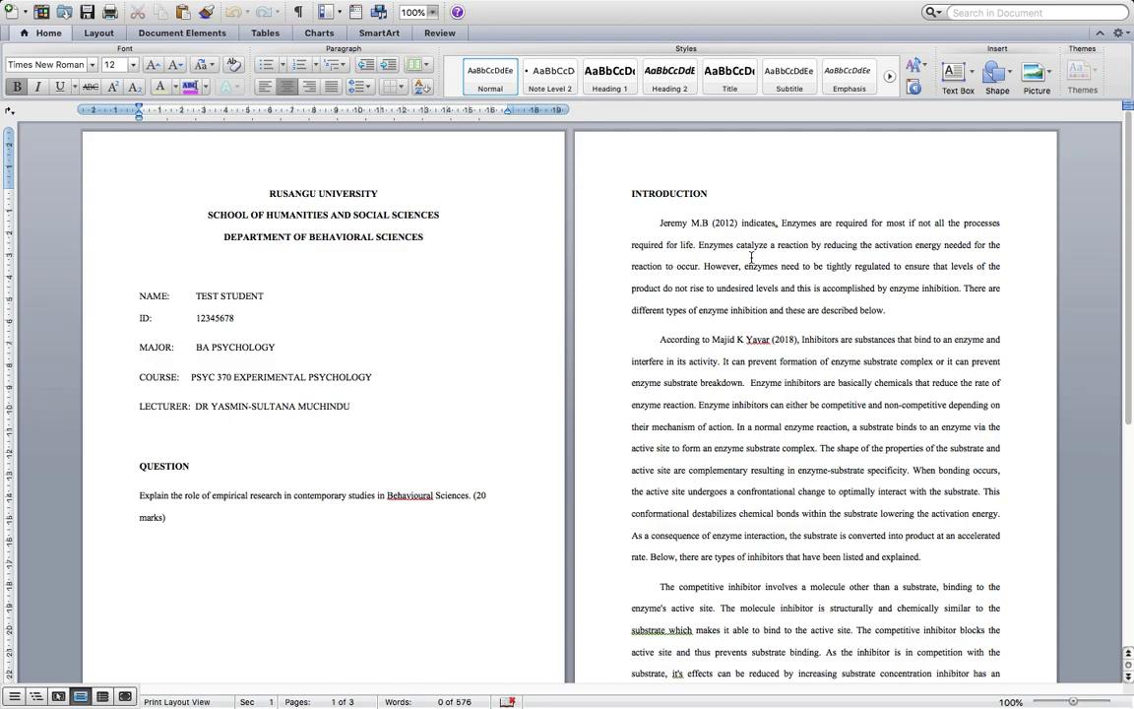
Return to the Assignment 1 page in Chrome, add a submission and open the file picker's form for uploading a file
mouse_move(487, 4)
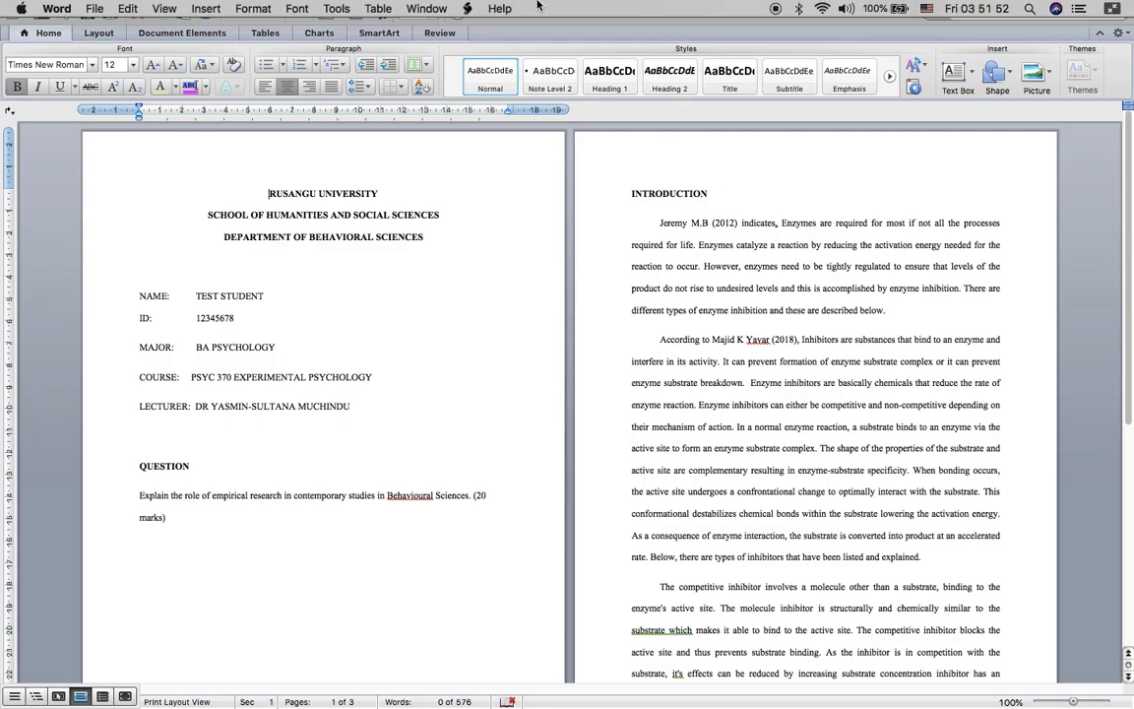
left_click(1115, 8)
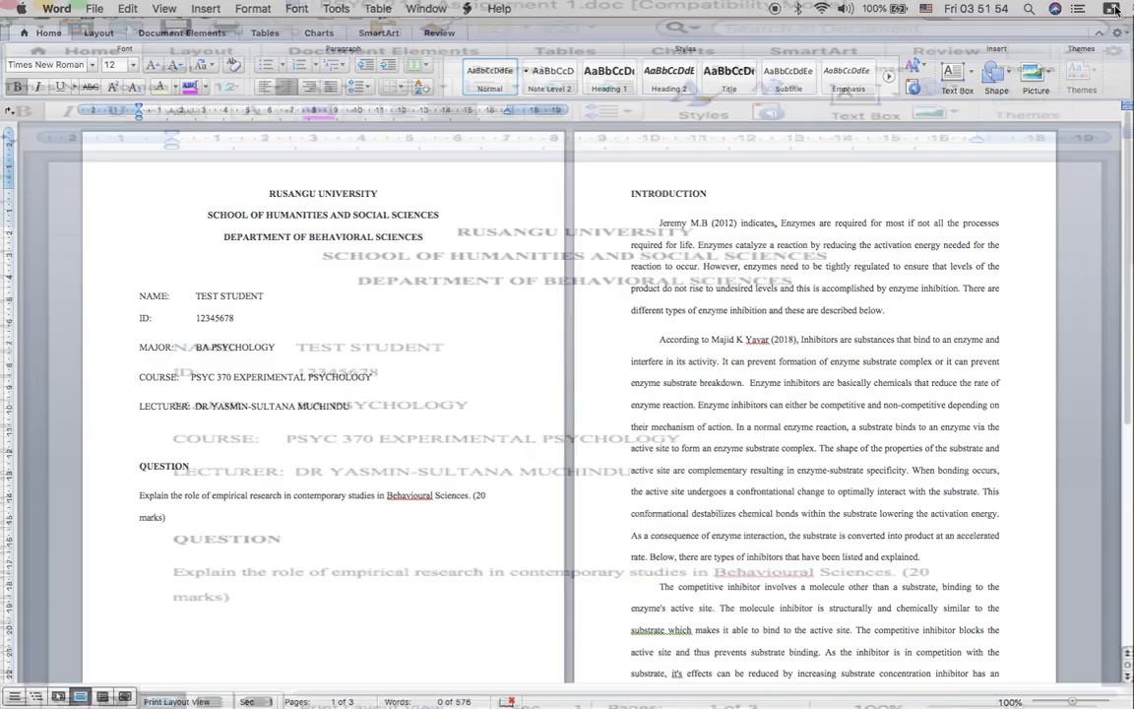
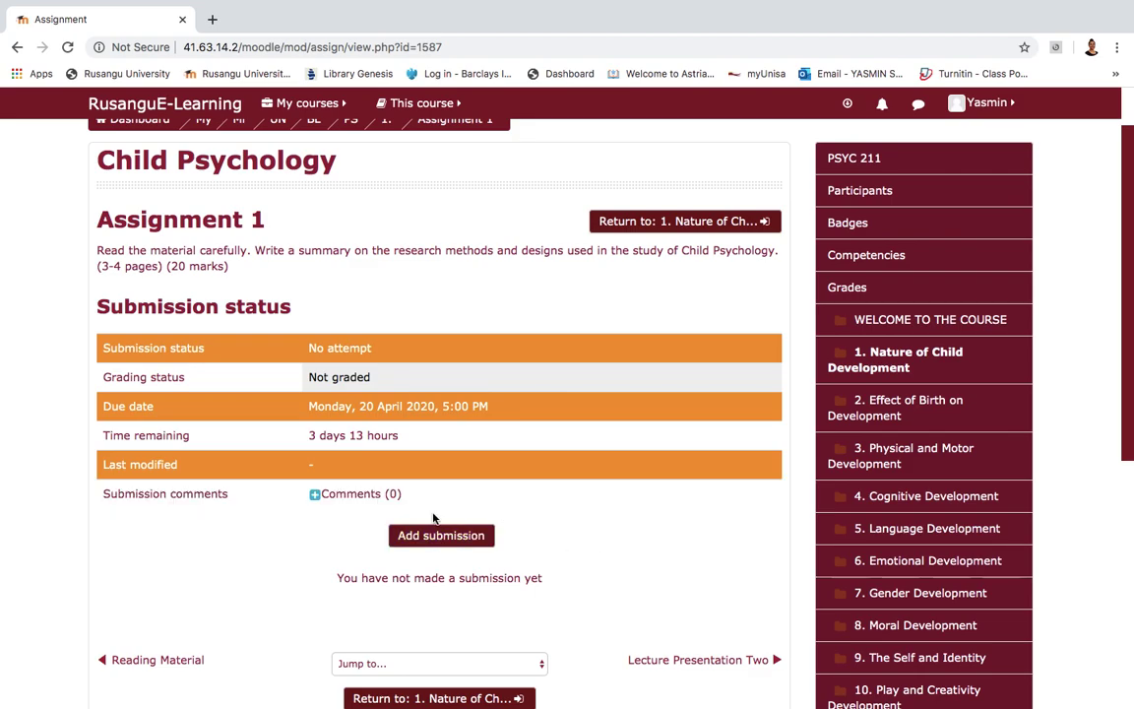
left_click(436, 537)
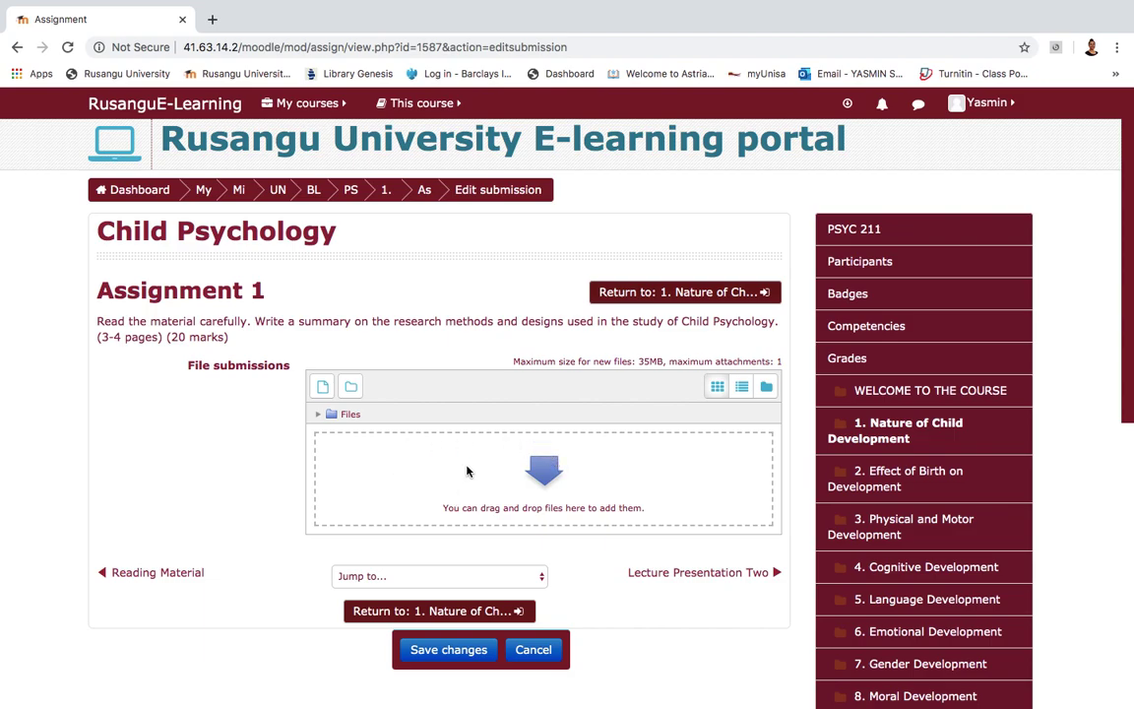
left_click(548, 474)
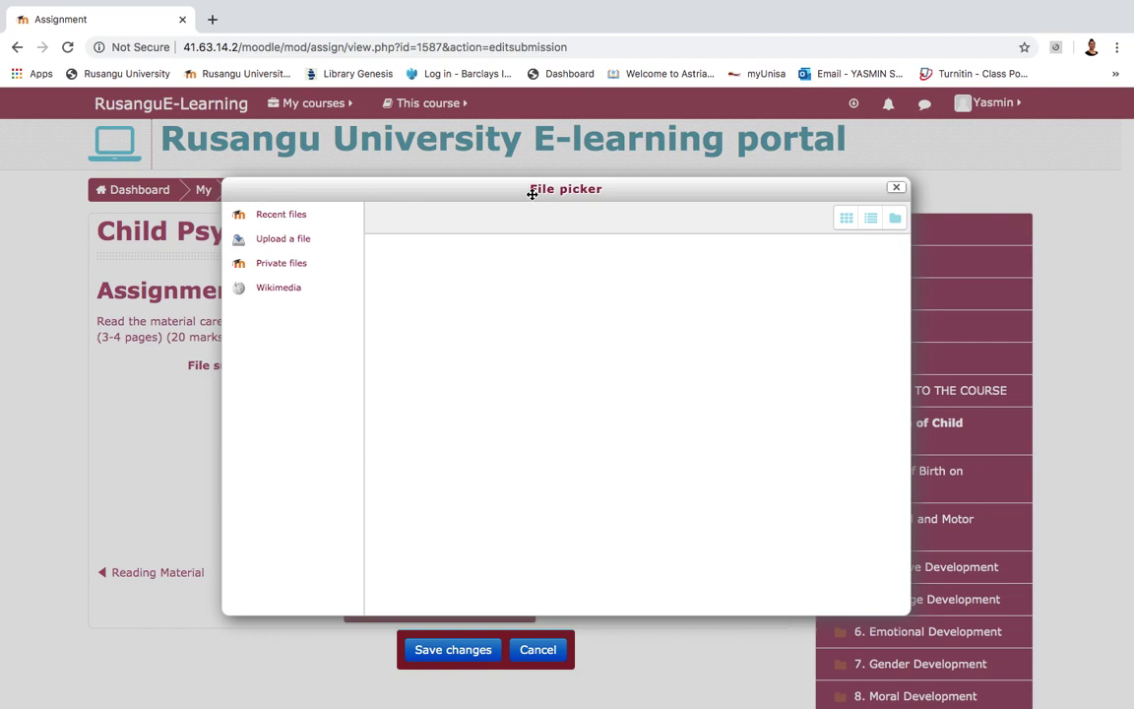
left_click(278, 244)
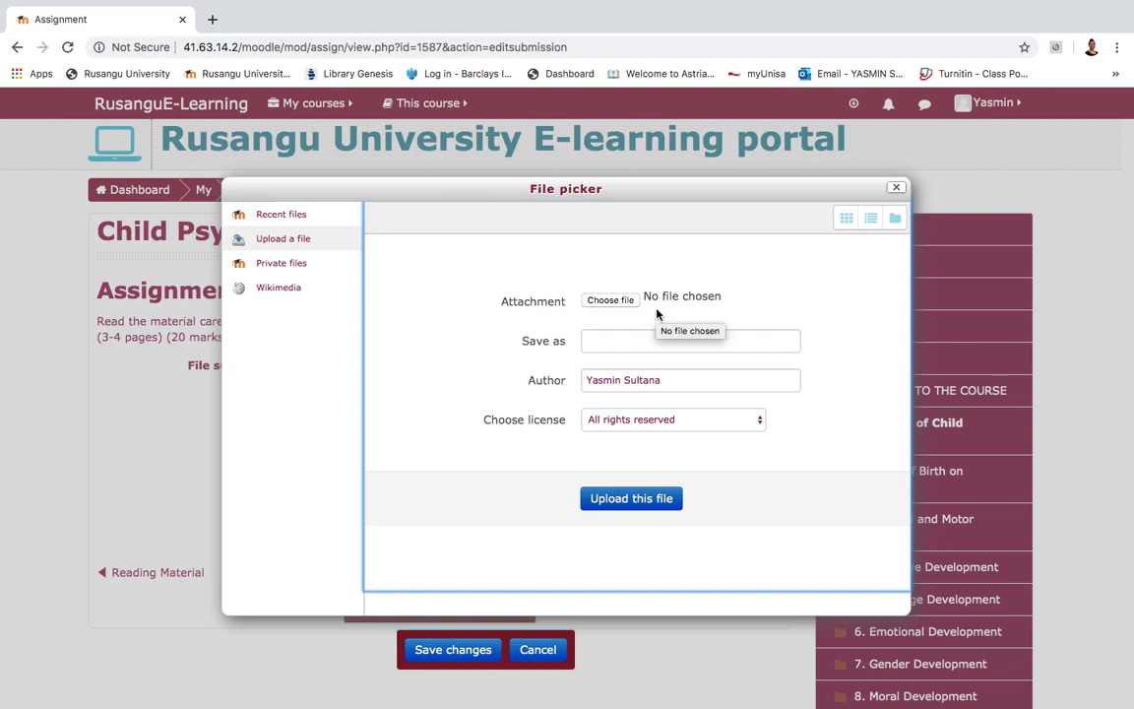
Upload MGMT 155-Assignment 1 from the Desktop to the Assignment 1 submission and save the changes
left_click(602, 304)
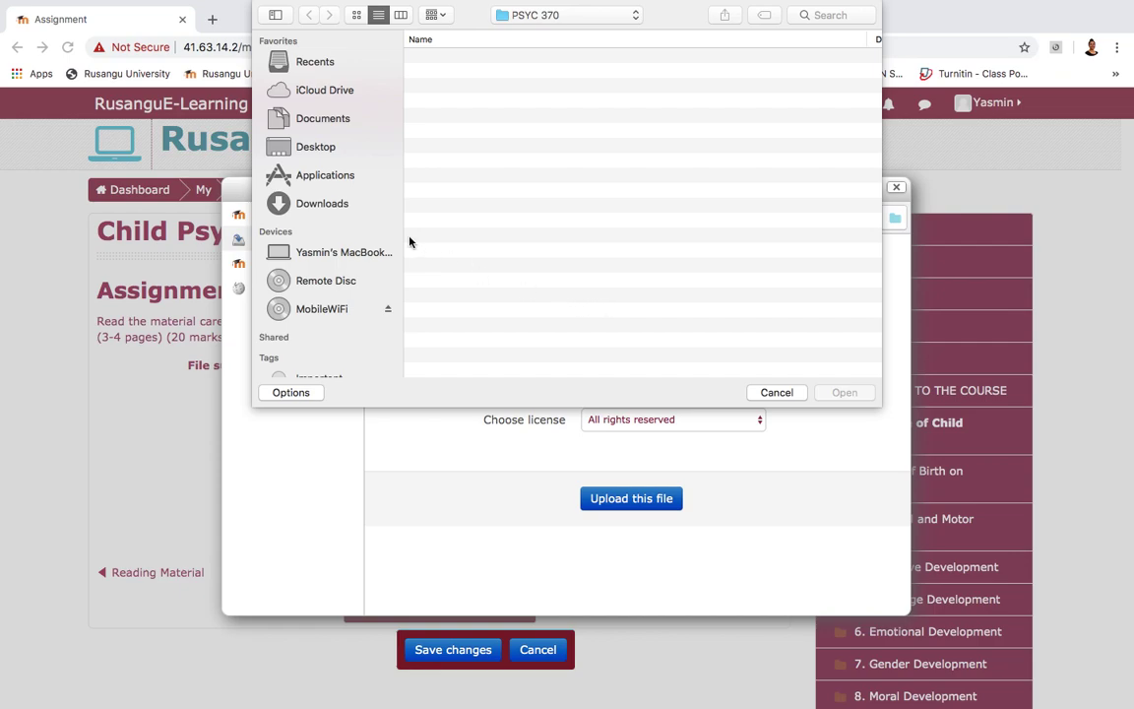
left_click(329, 147)
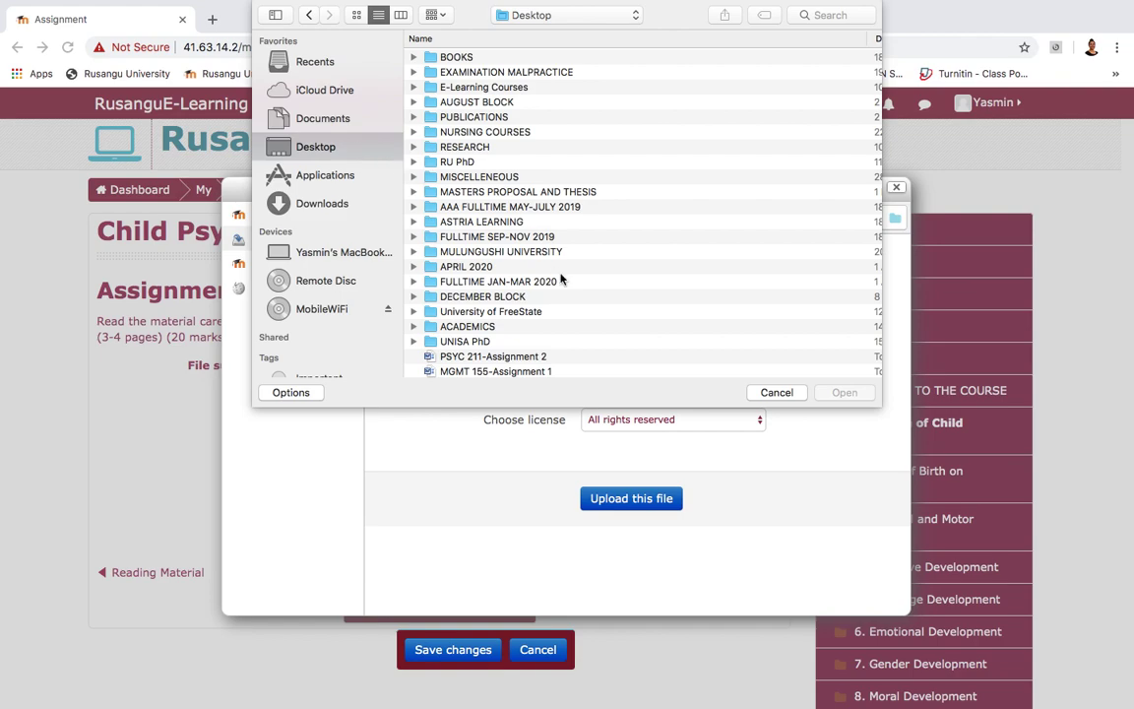
scroll(562, 279, "down", 2)
scroll(562, 279, "down", 1)
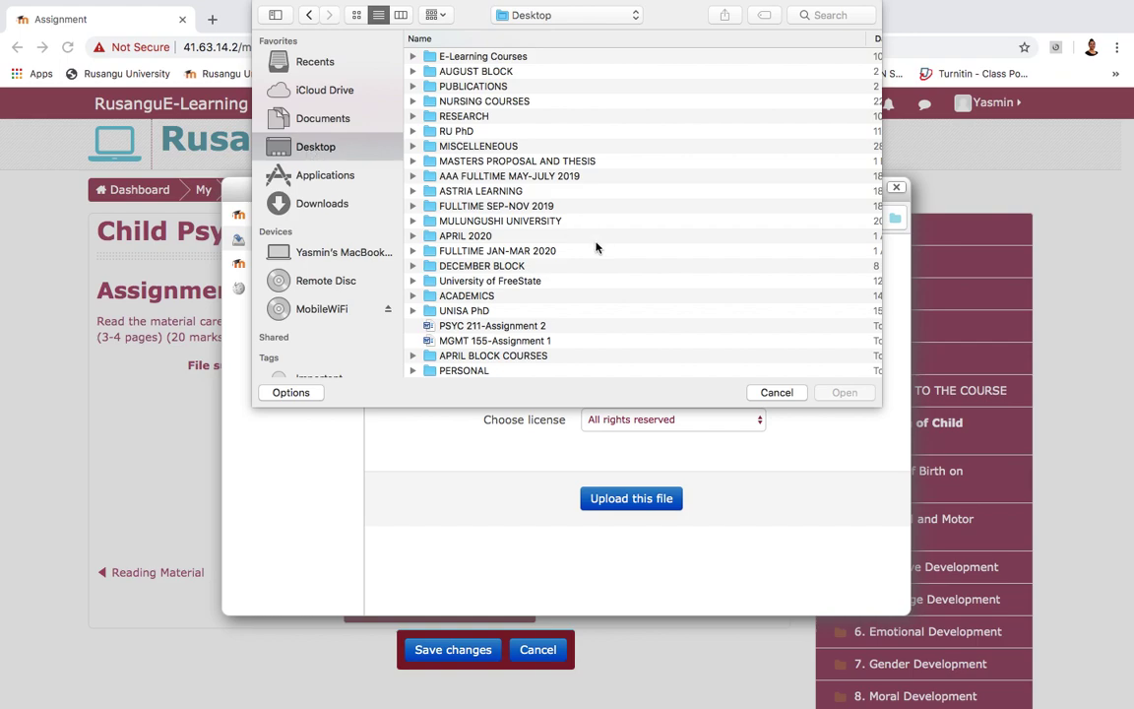
scroll(595, 246, "down", 3)
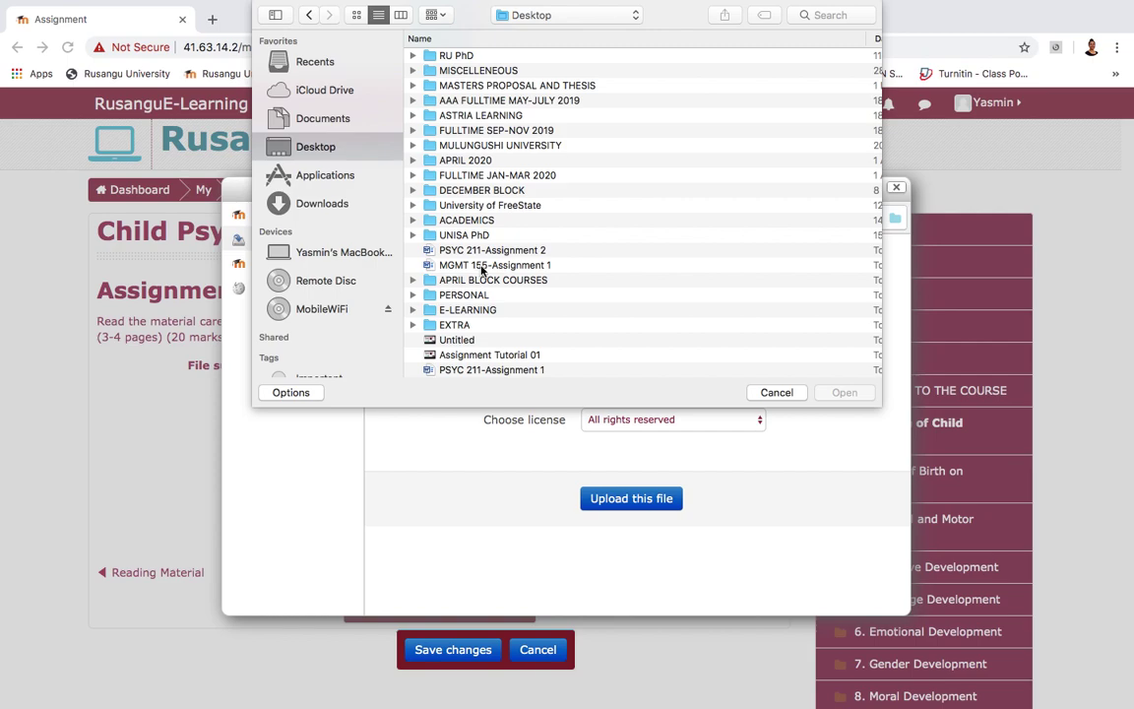
left_click(476, 267)
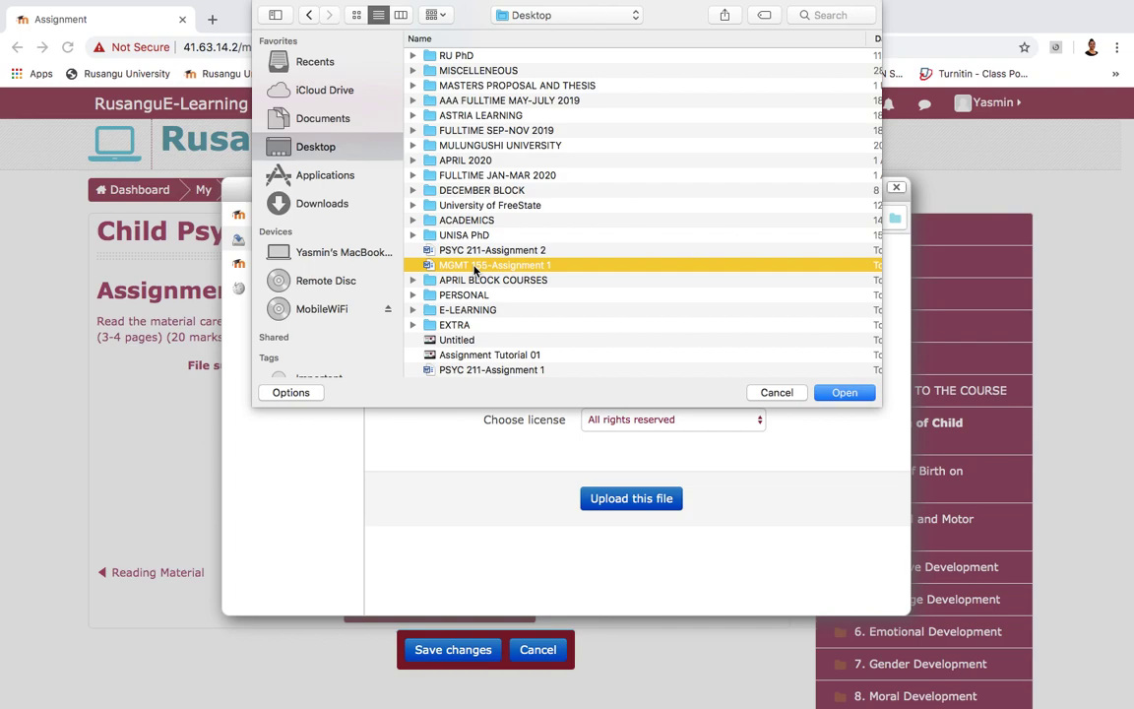
left_click(837, 393)
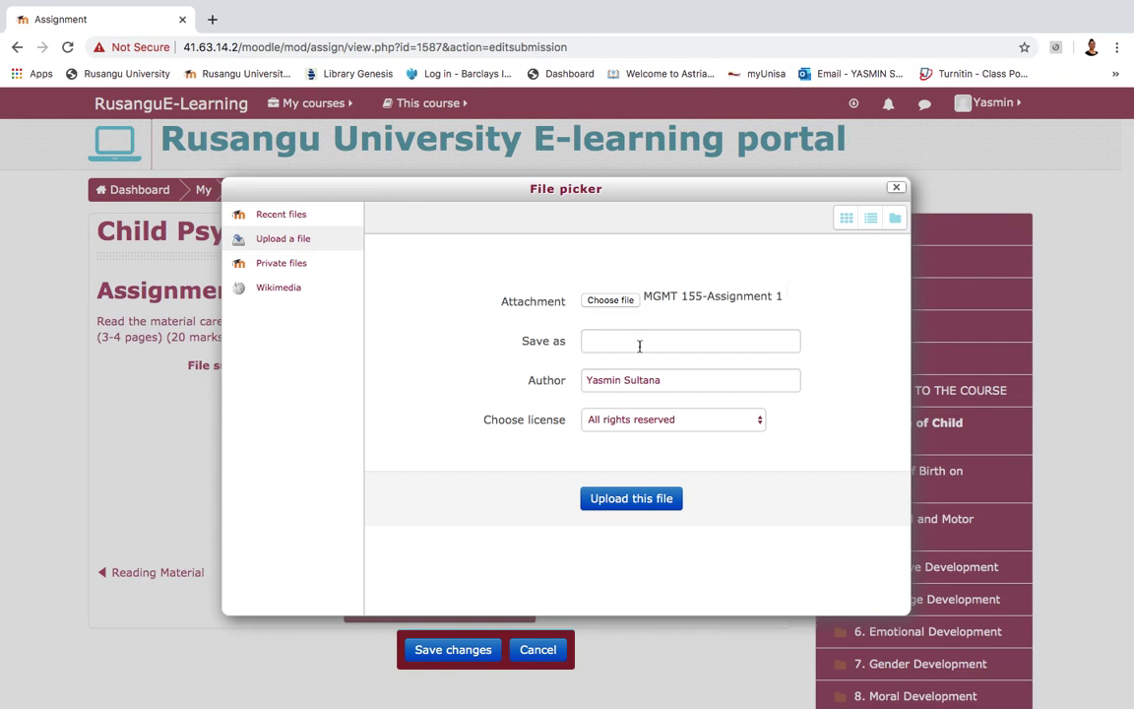
left_click(630, 500)
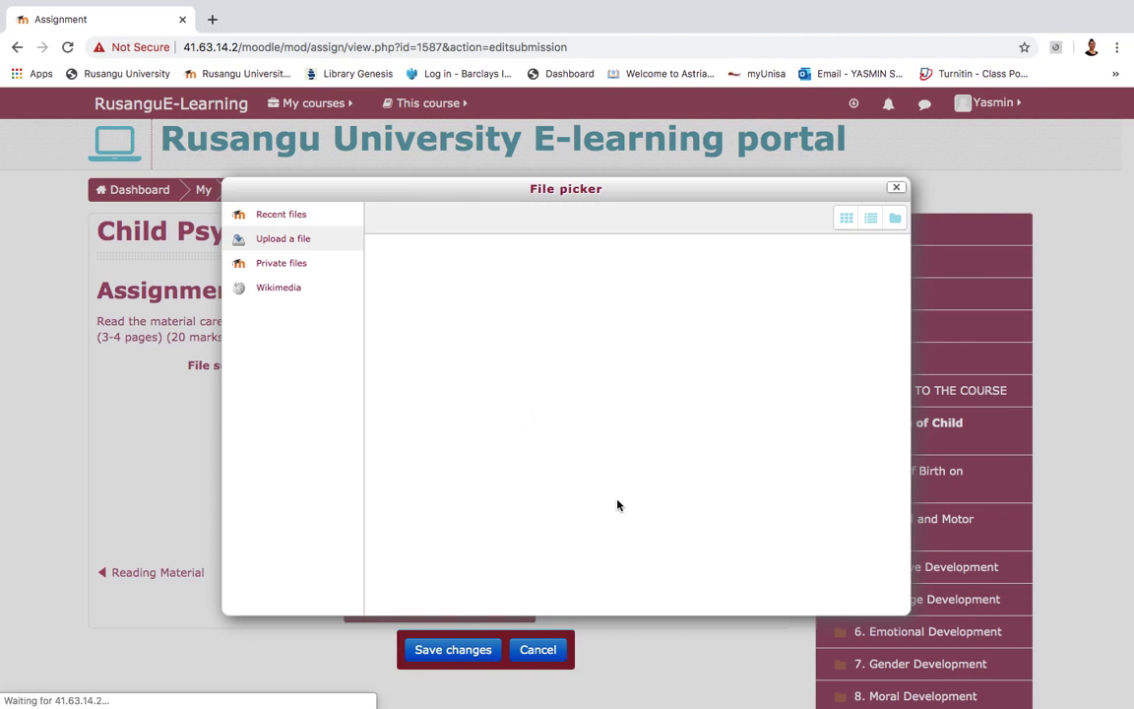
scroll(496, 501, "down", 2)
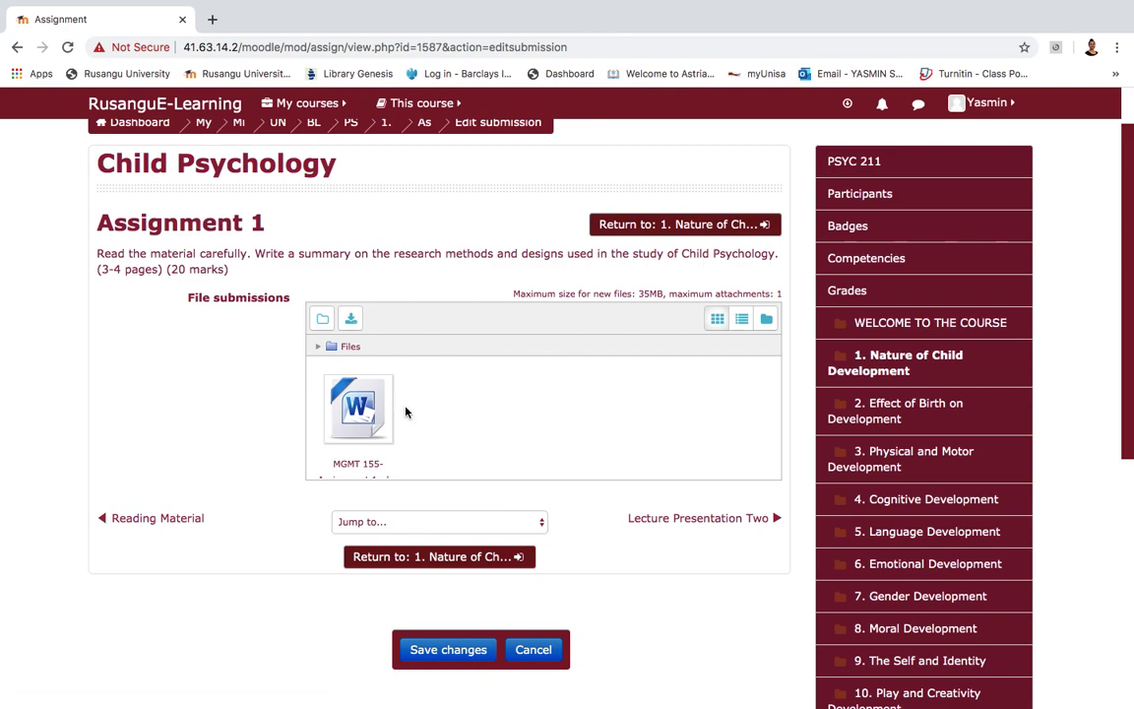
scroll(405, 411, "down", 1)
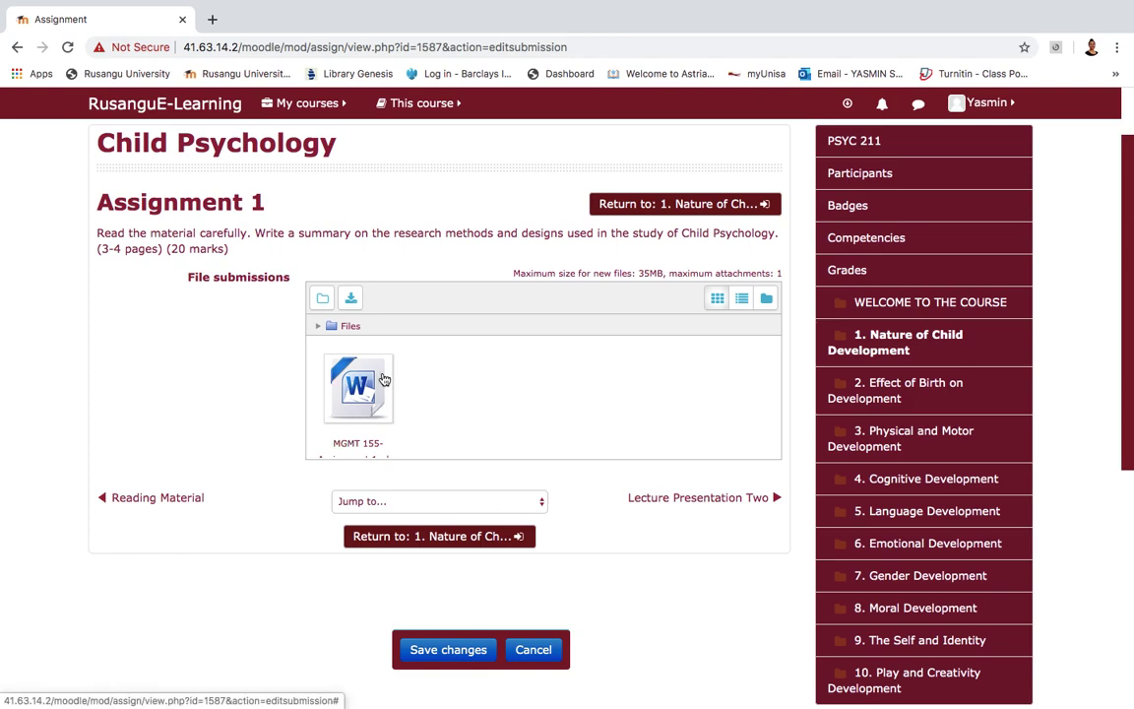
left_click(448, 650)
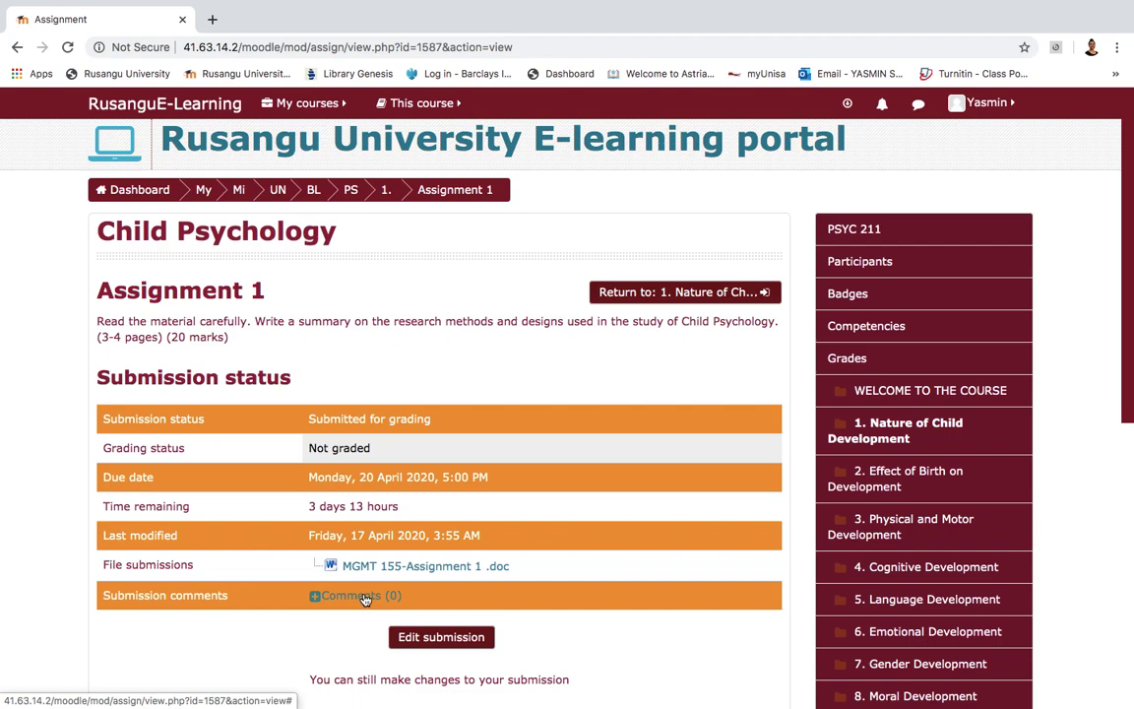
Reopen the Assignment 1 submission for editing and delete the MGMT 155-Assignment 1 file from it
scroll(369, 575, "down", 2)
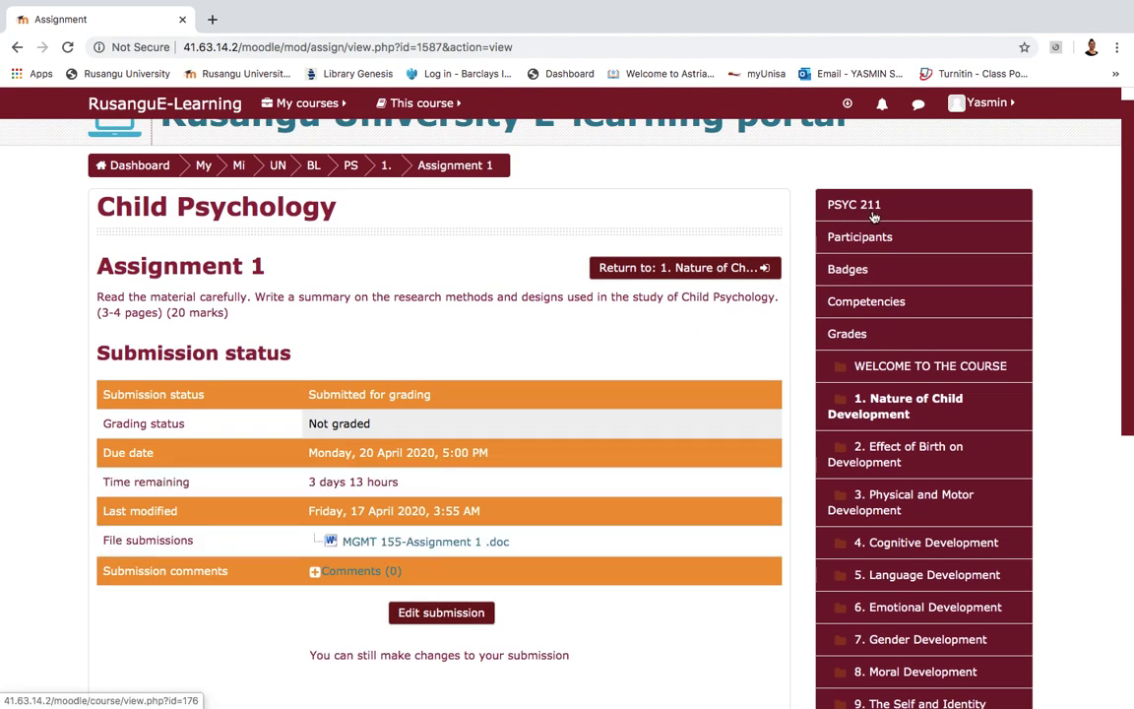
scroll(498, 593, "down", 2)
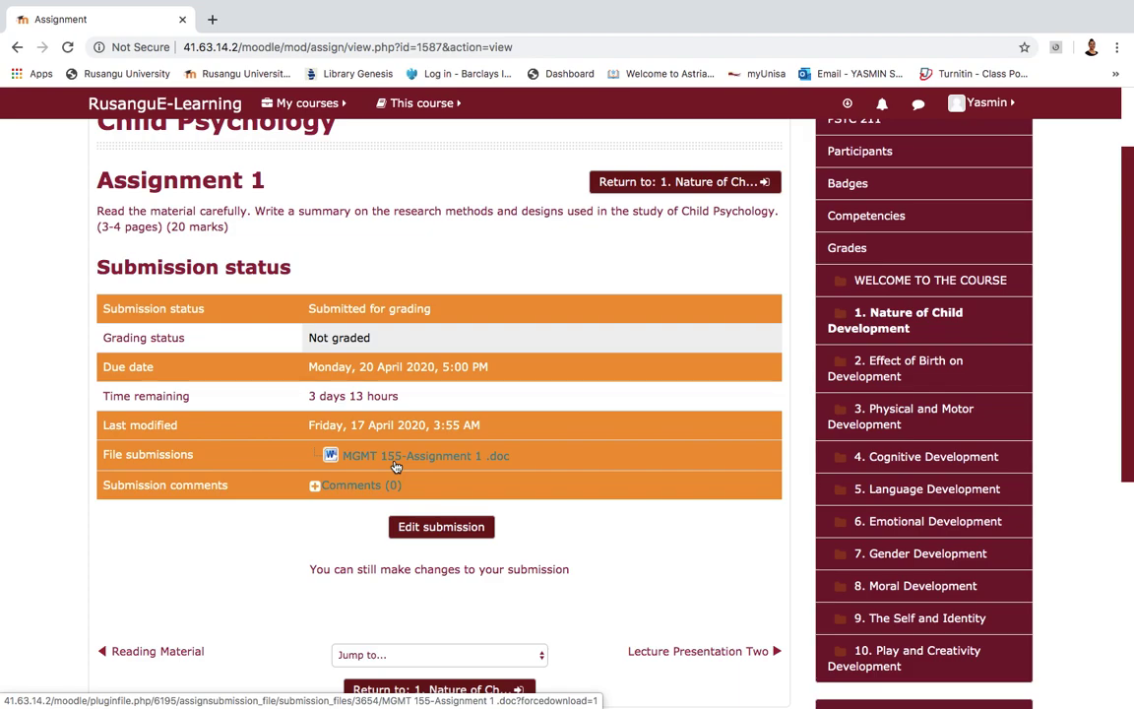
left_click(433, 529)
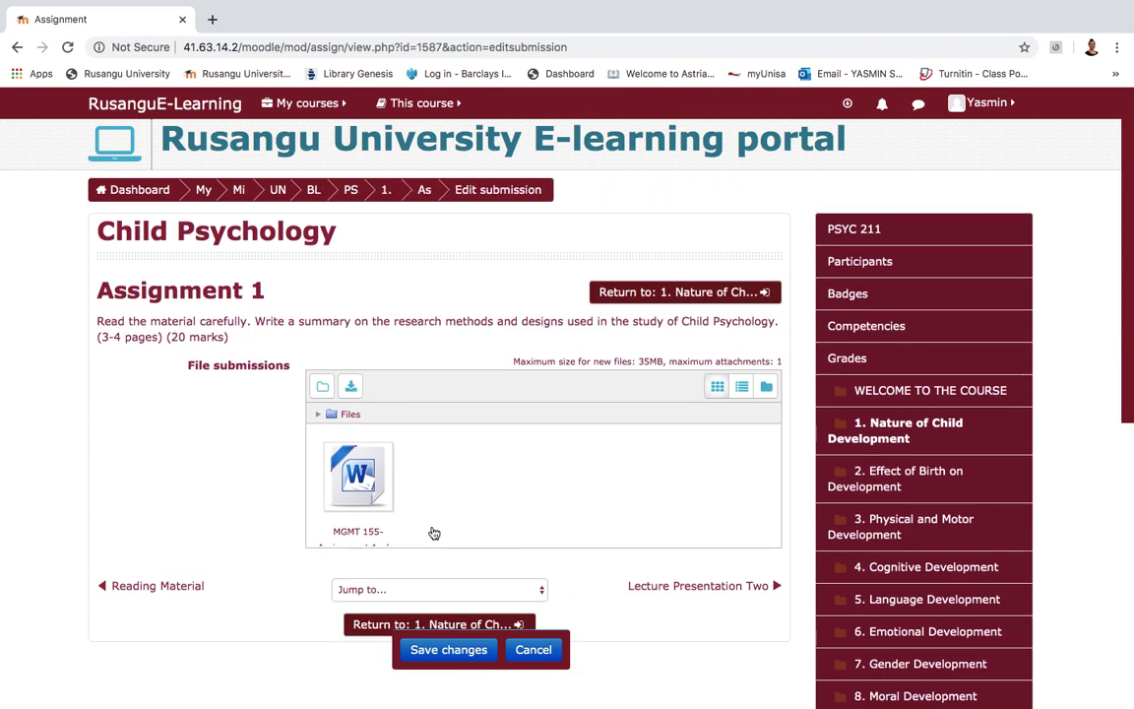
left_click(350, 477)
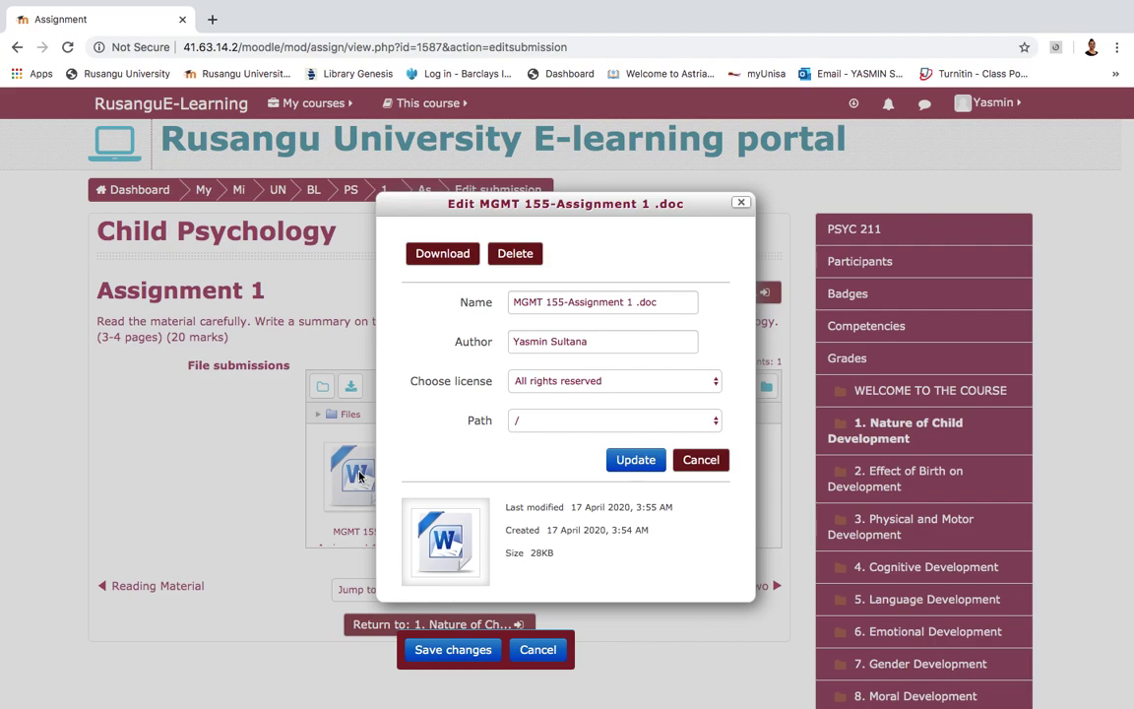
left_click(517, 254)
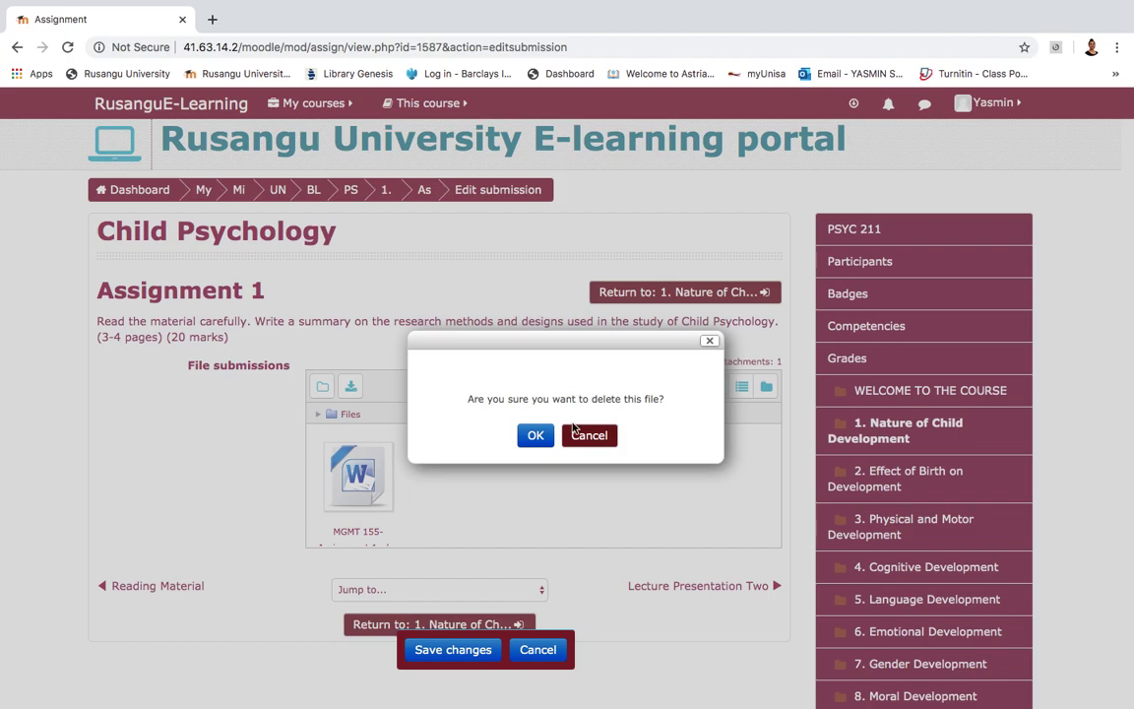
left_click(535, 437)
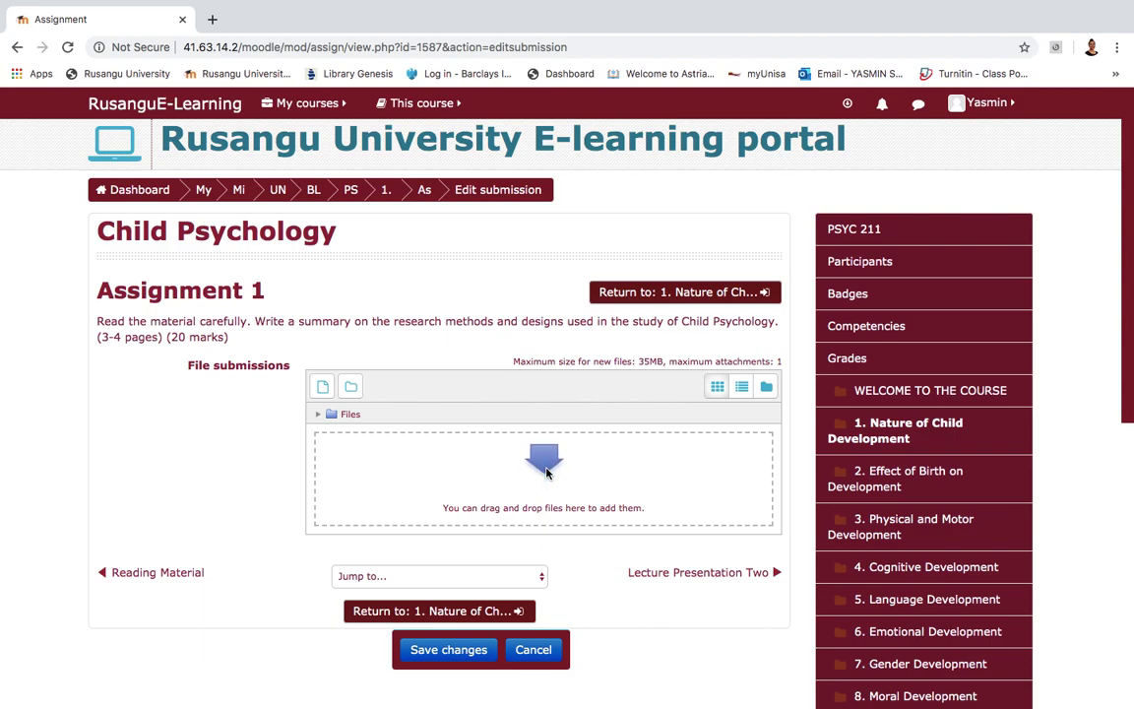
Upload PSYC 211-Assignment 2 from the Desktop to the submission and save the changes
left_click(540, 469)
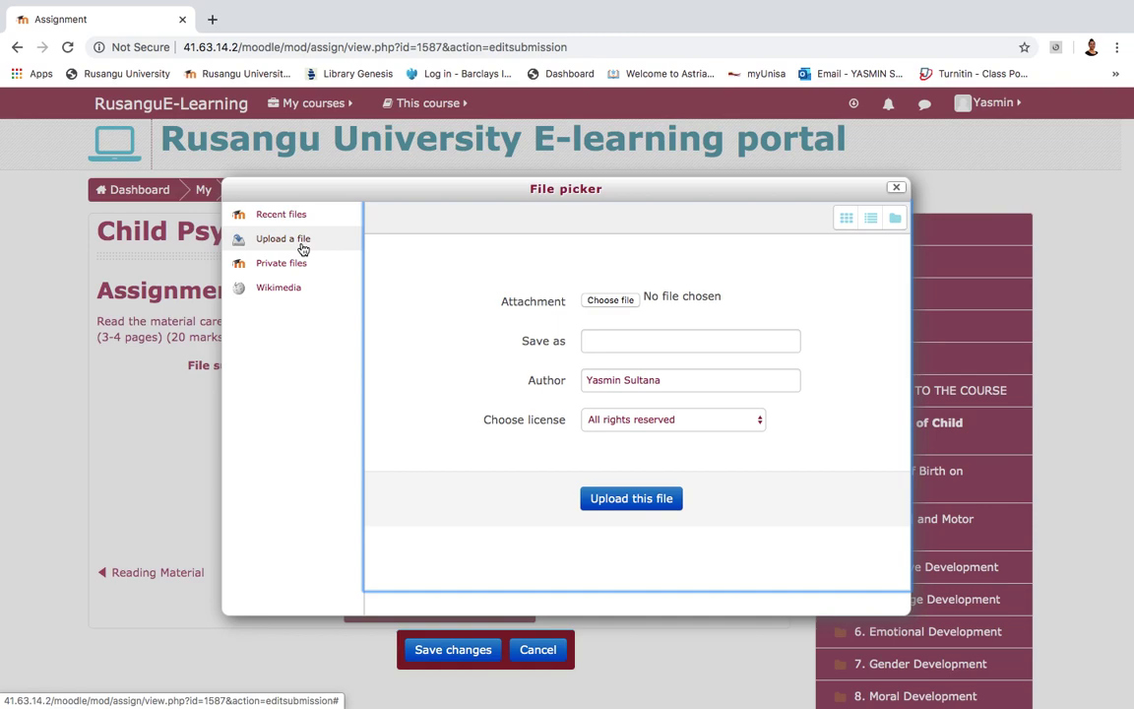
left_click(616, 301)
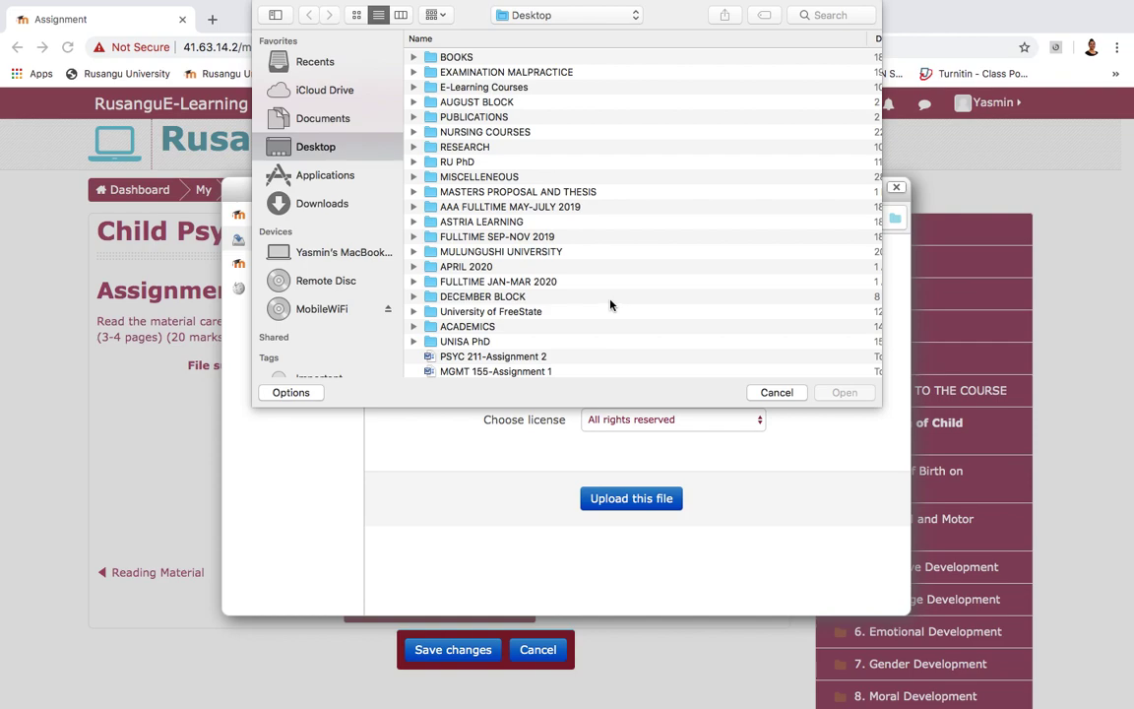
scroll(622, 275, "down", 3)
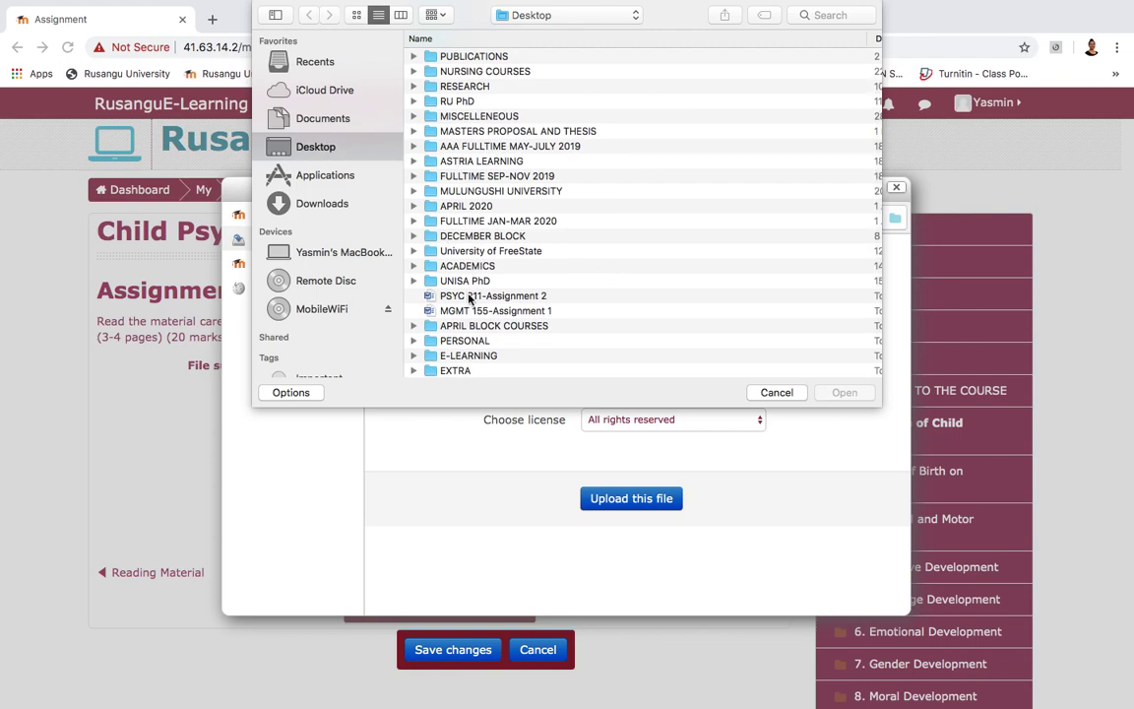
left_click(459, 300)
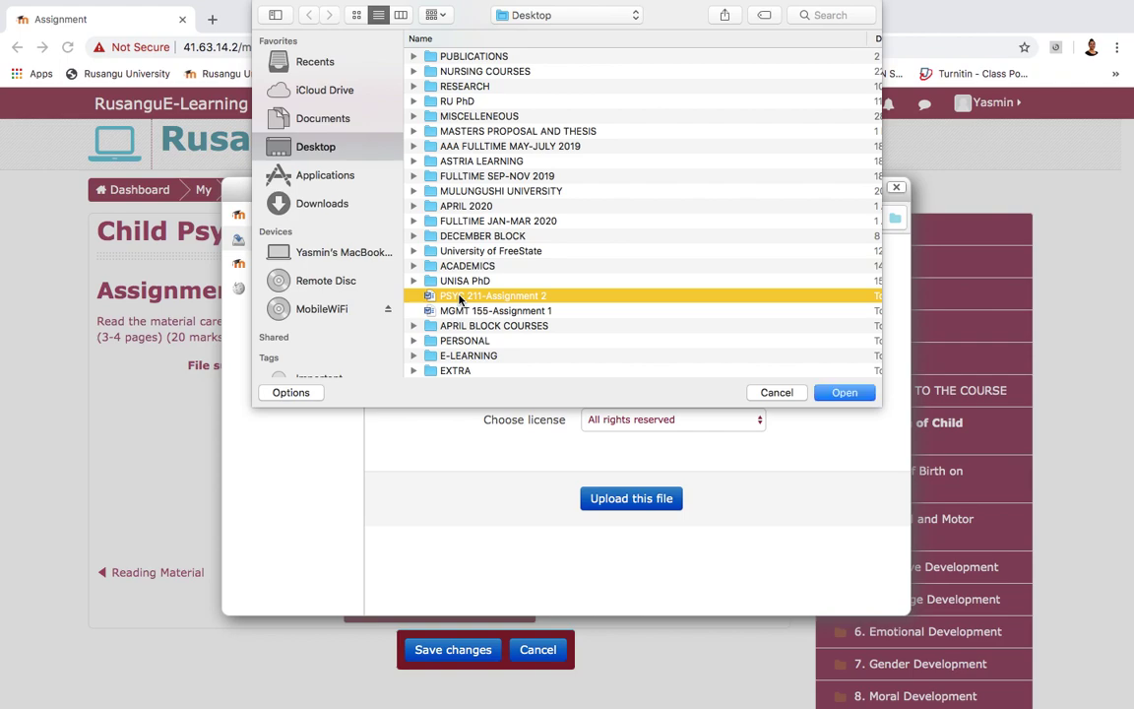
left_click(843, 393)
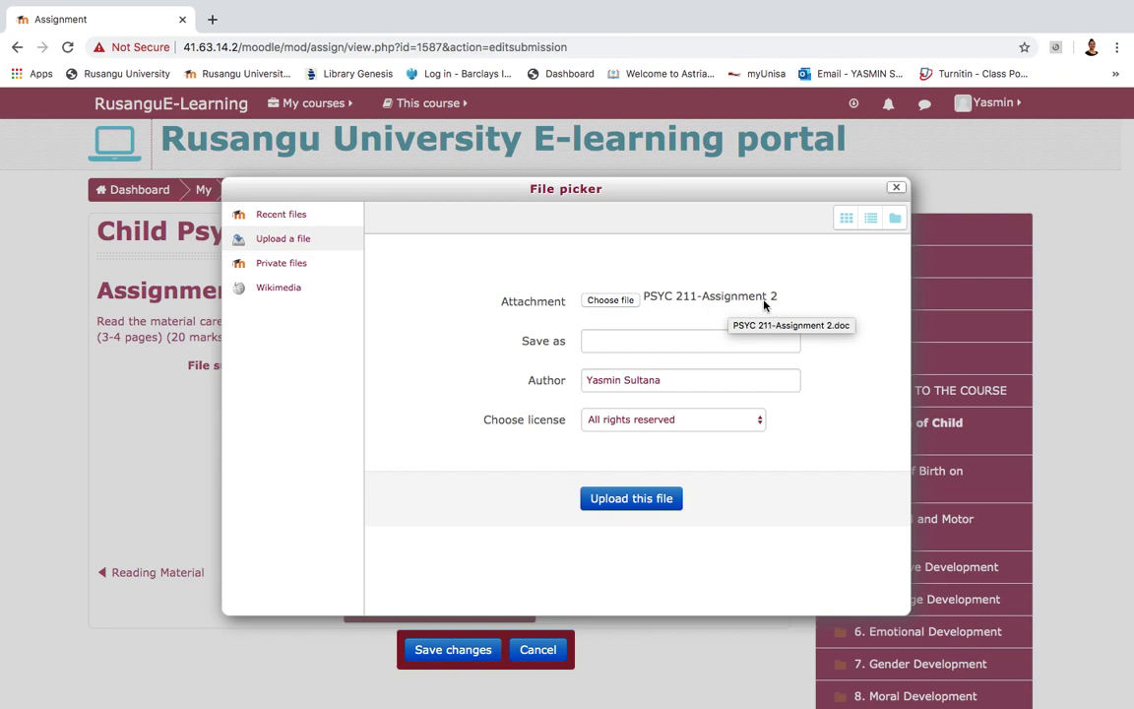
left_click(632, 500)
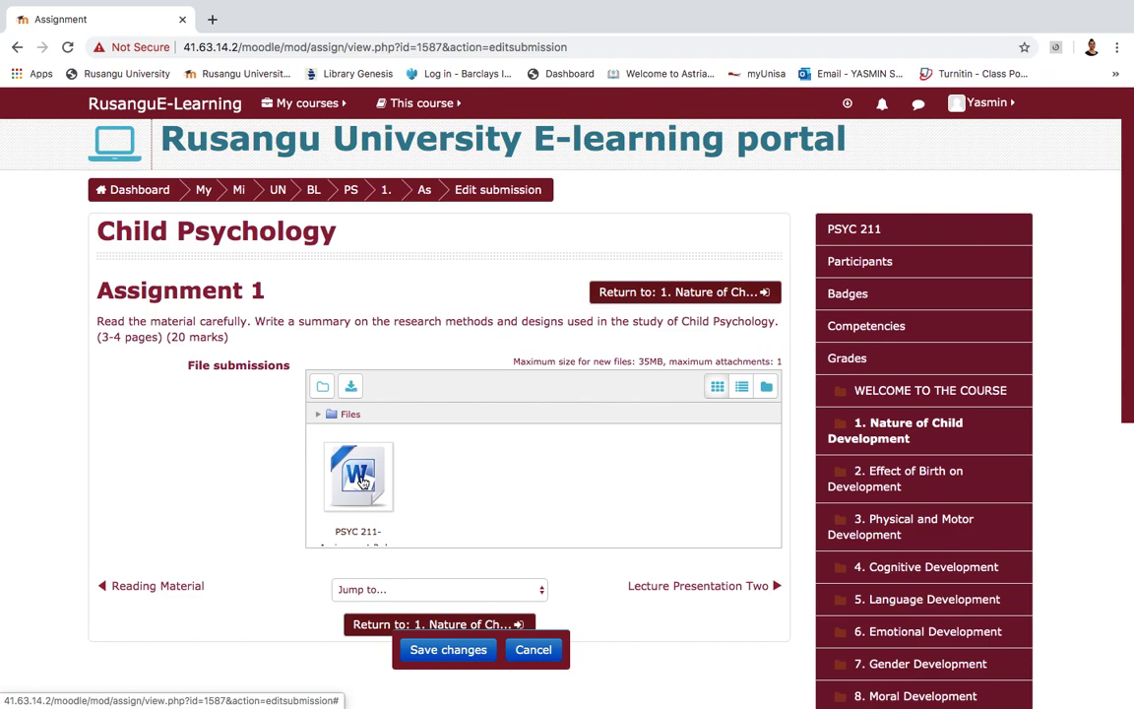
left_click(456, 652)
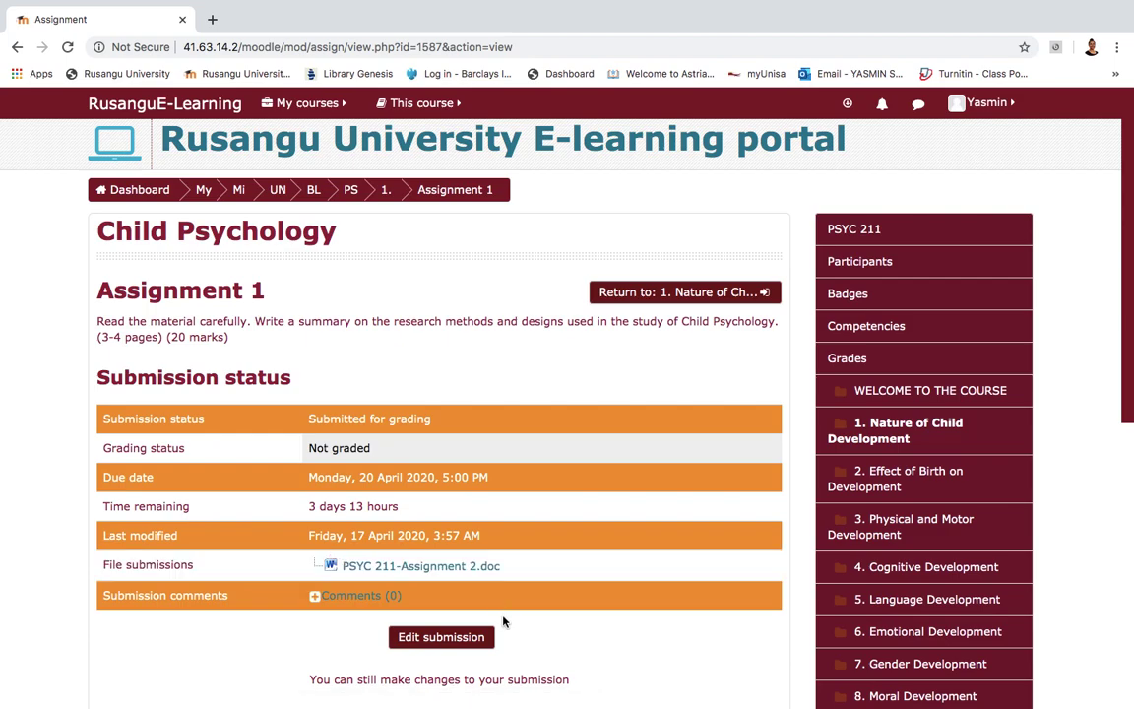
Reopen the submission for editing and delete the PSYC 211-Assignment 2 file from it
left_click(418, 639)
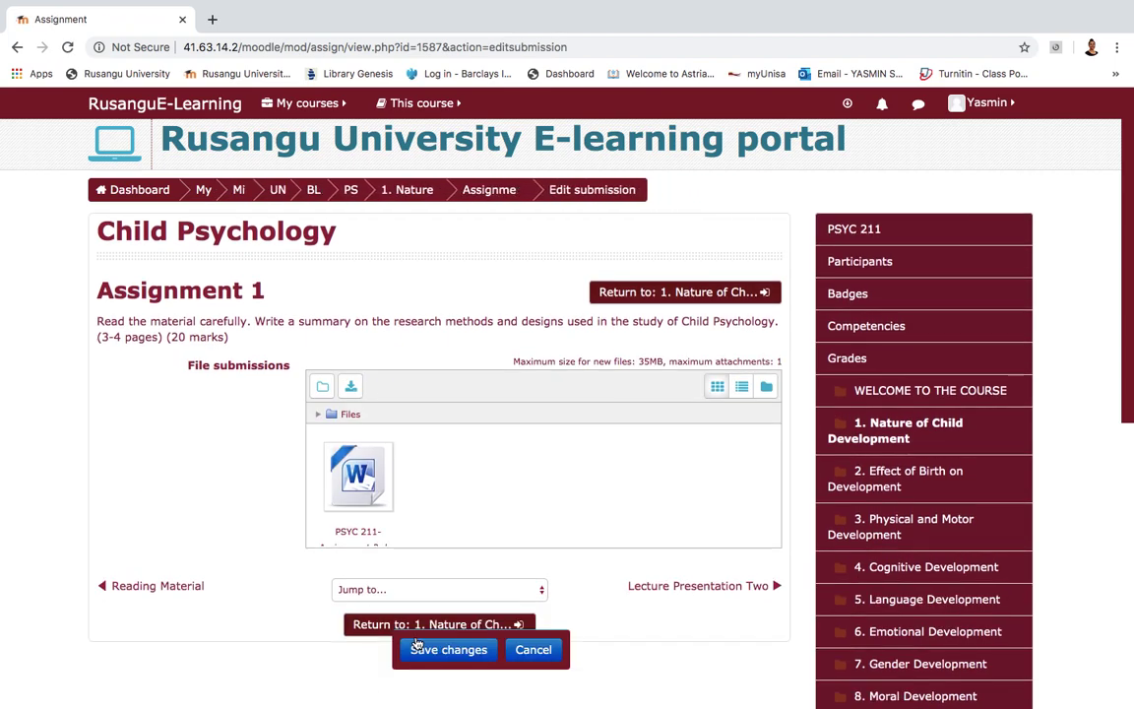
left_click(374, 476)
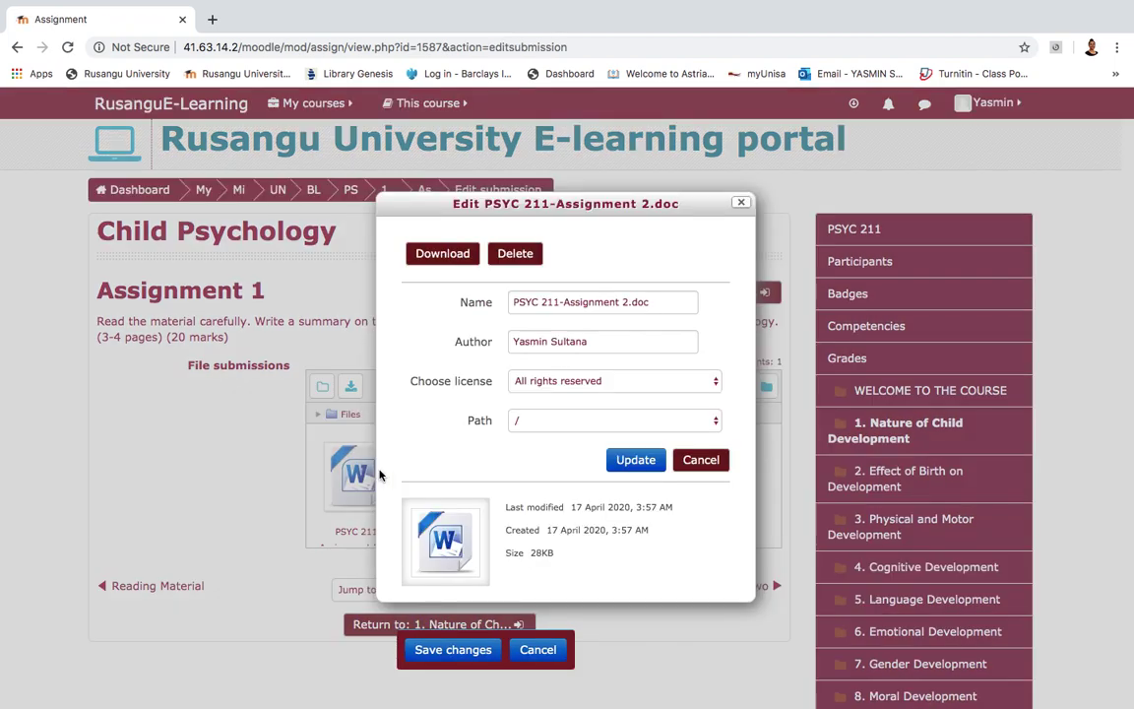
left_click(517, 254)
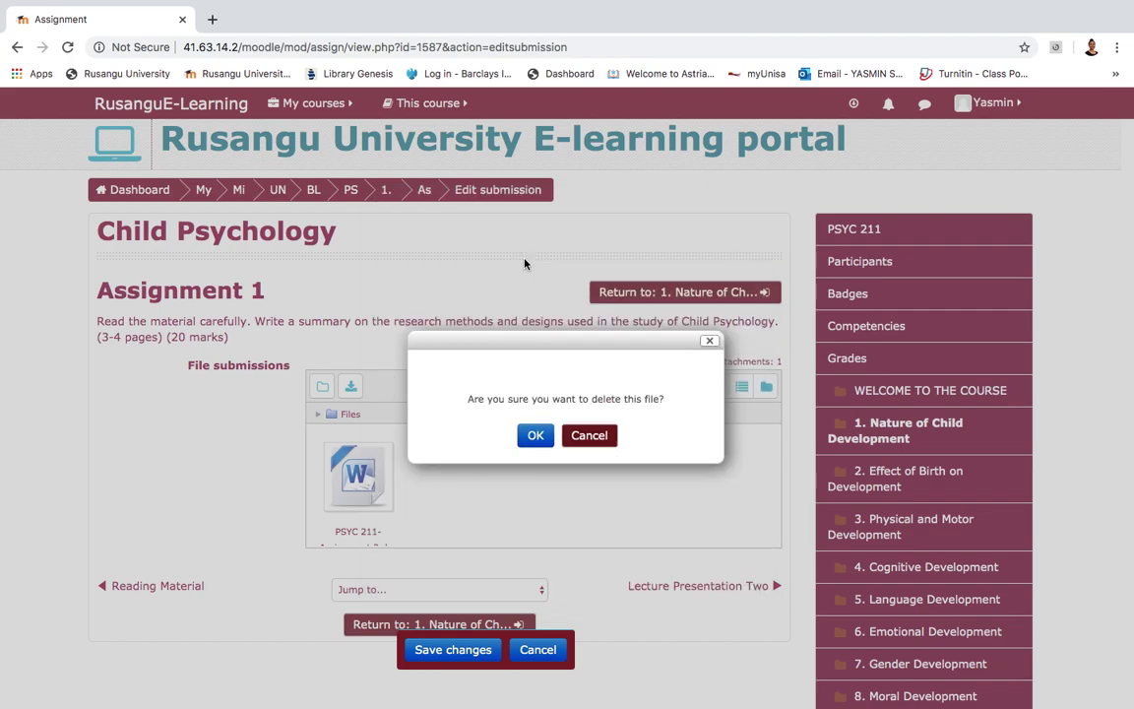
left_click(533, 436)
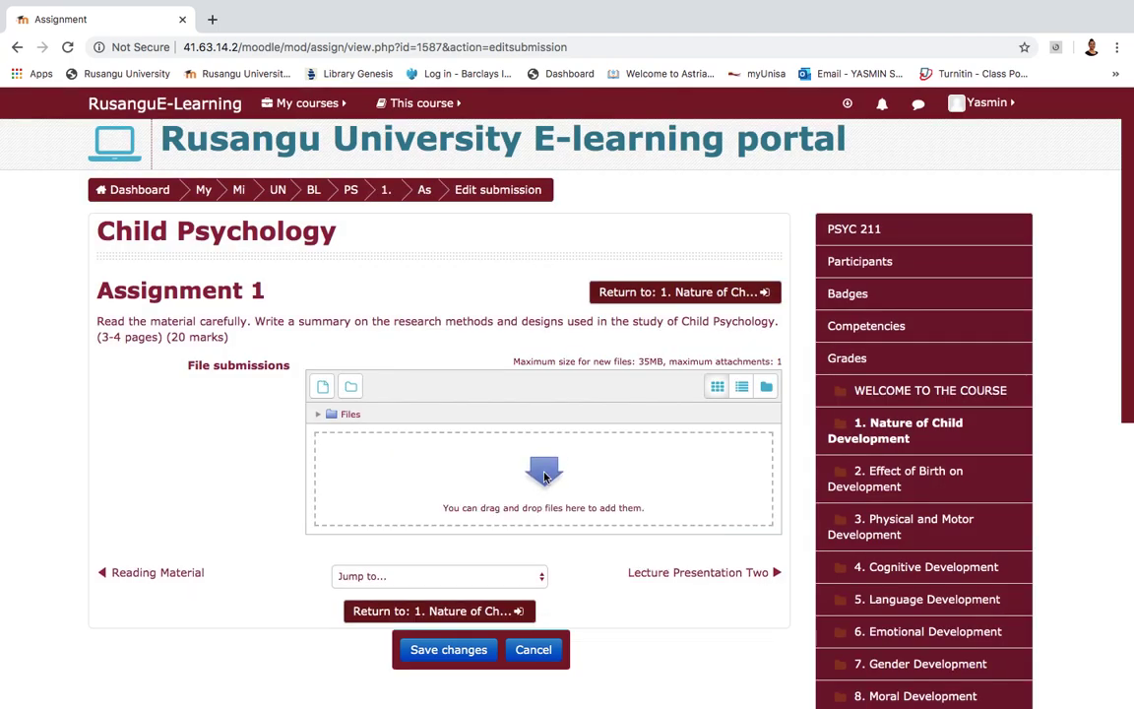
Upload PSYC 211-Assignment 1 from the Desktop to the Assignment 1 submission and save the changes
left_click(544, 476)
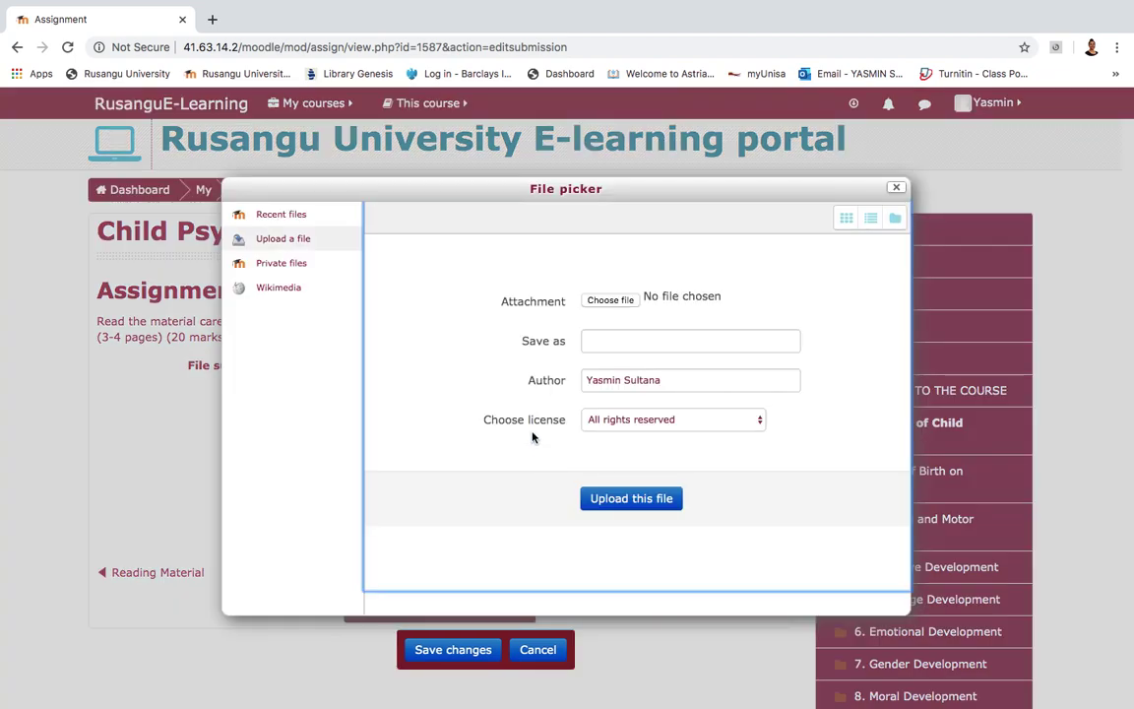
left_click(610, 300)
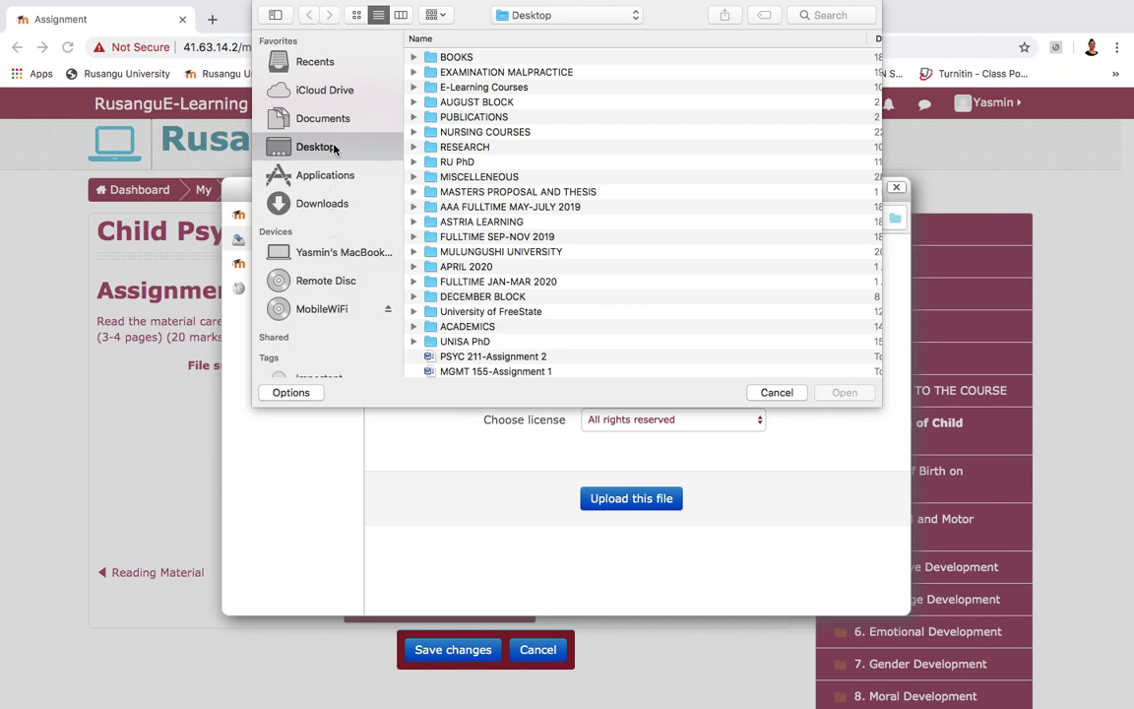
scroll(658, 349, "down", 5)
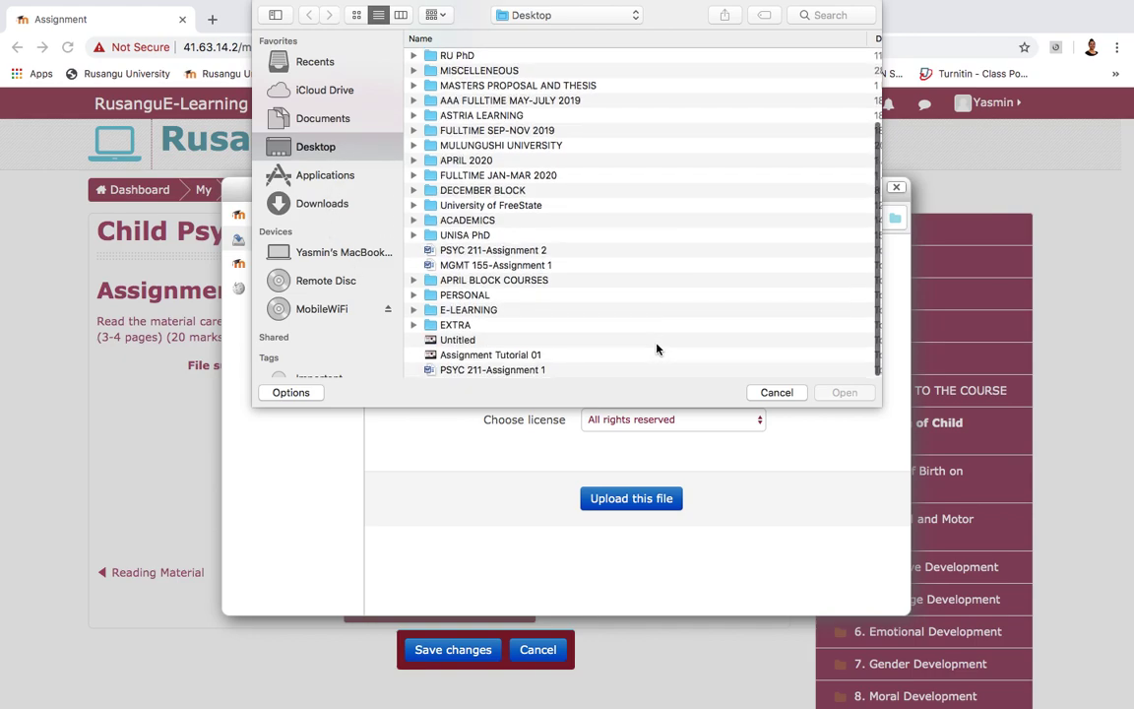
left_click(510, 370)
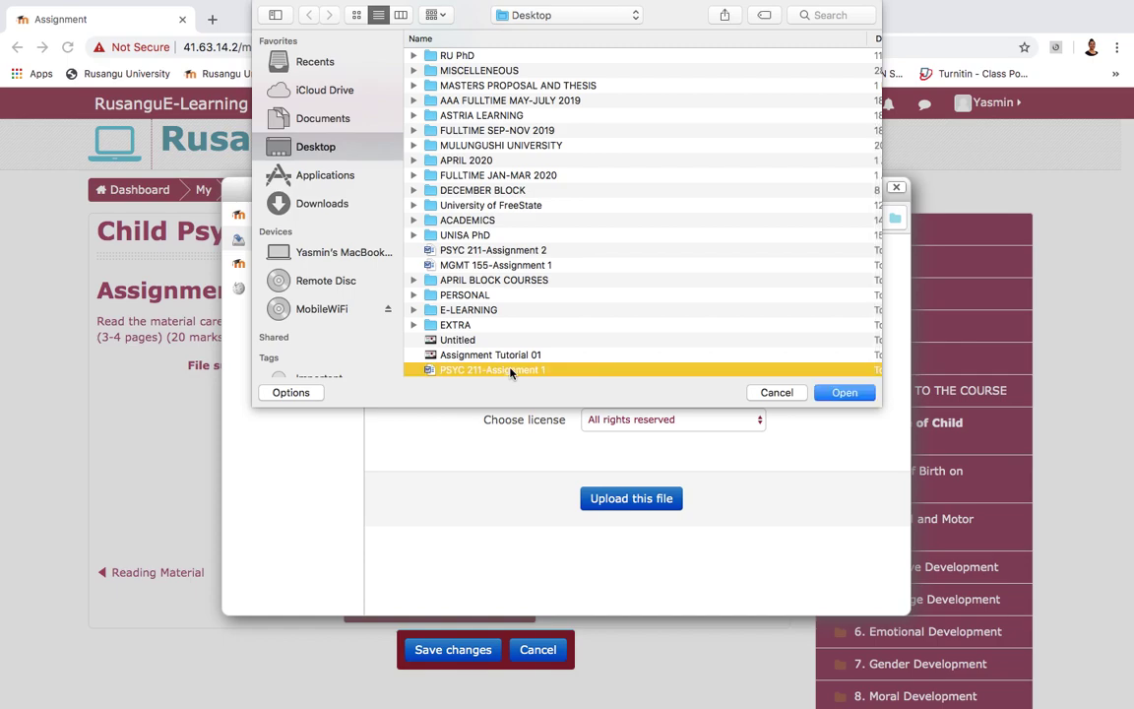
left_click(864, 393)
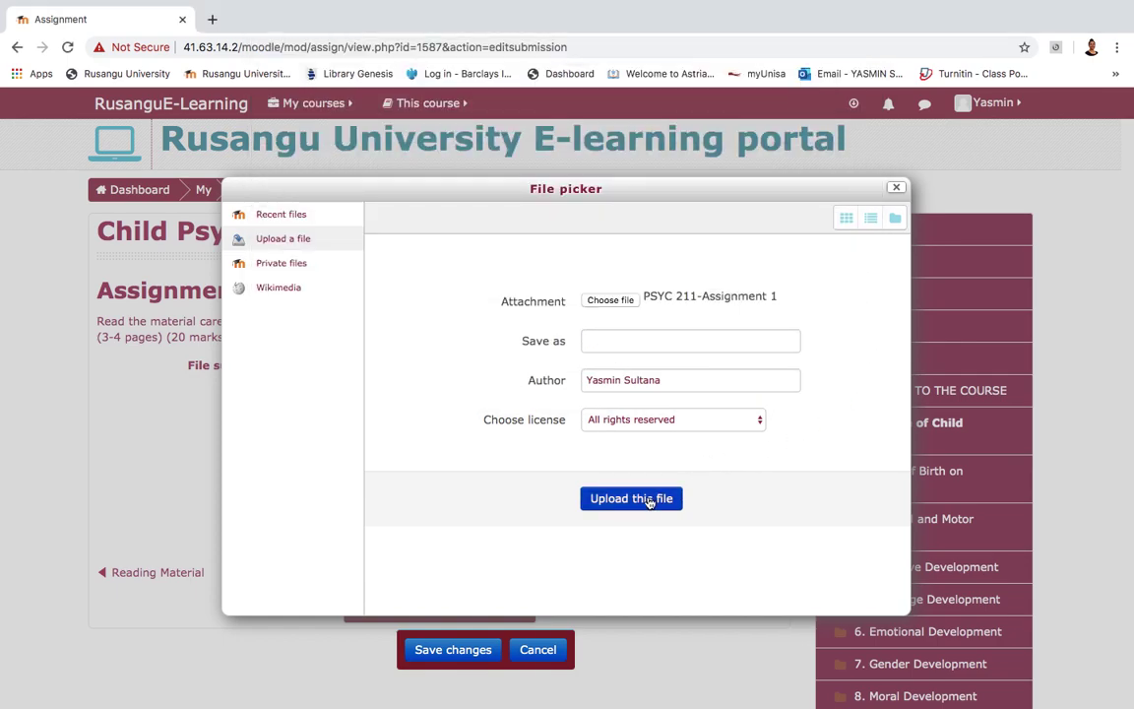
left_click(649, 499)
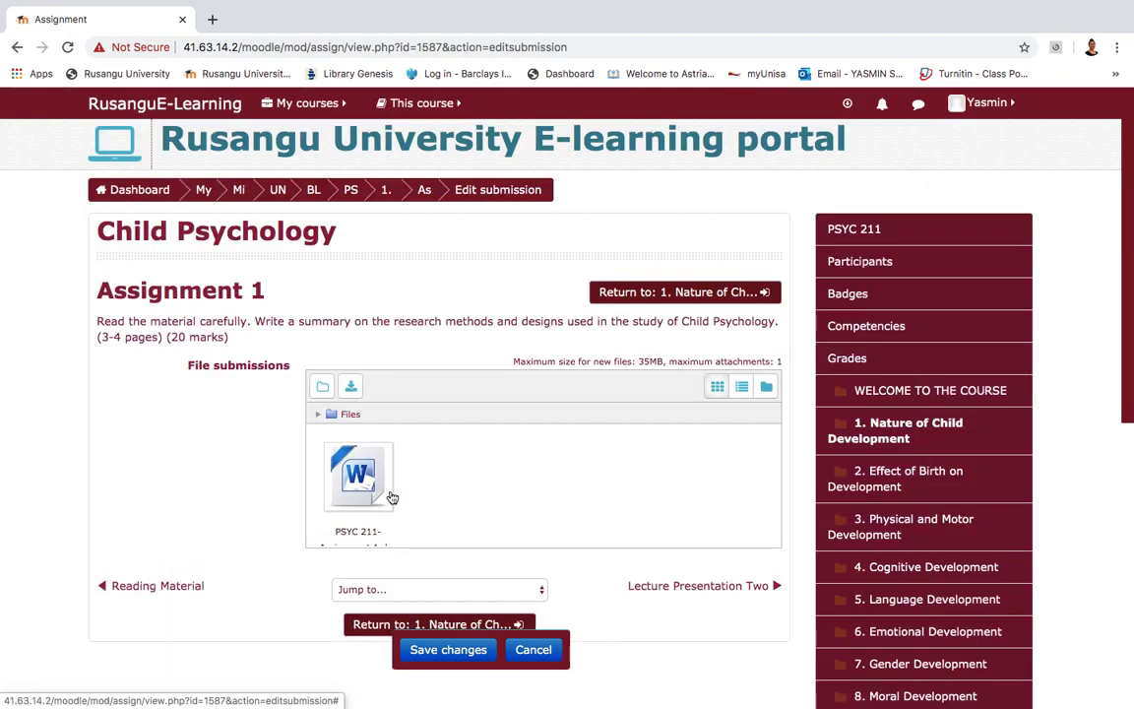
left_click(446, 652)
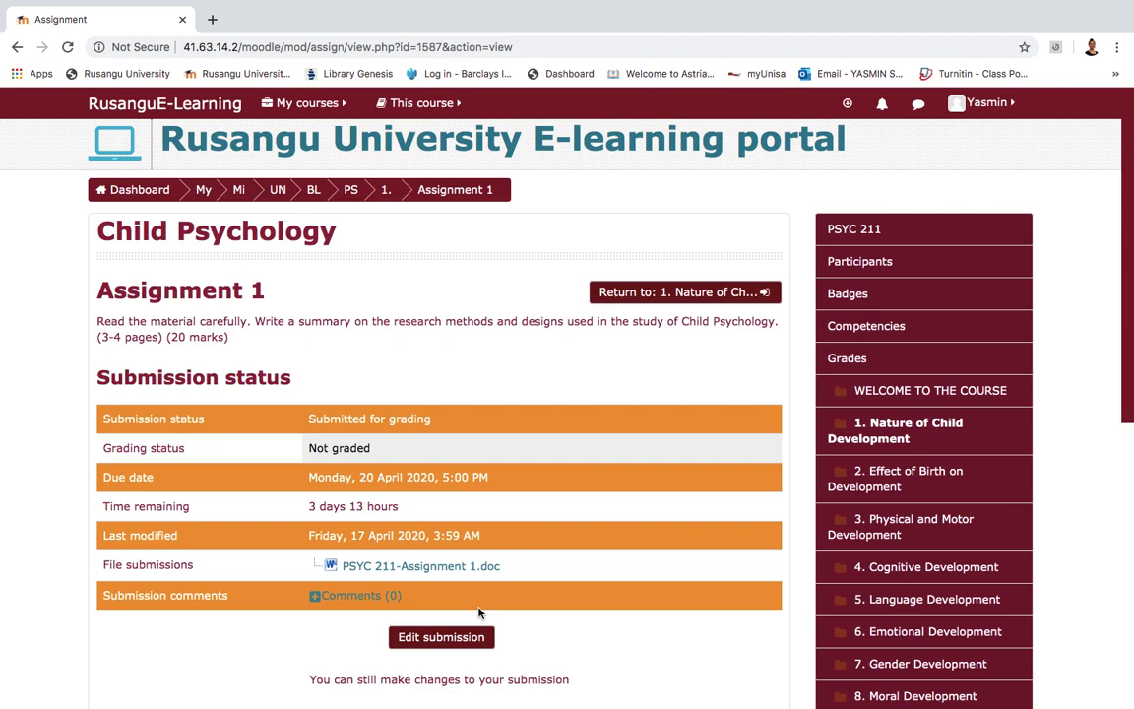
Review the Assignment 1 submission status and take the browser window out of full screen
scroll(479, 612, "down", 4)
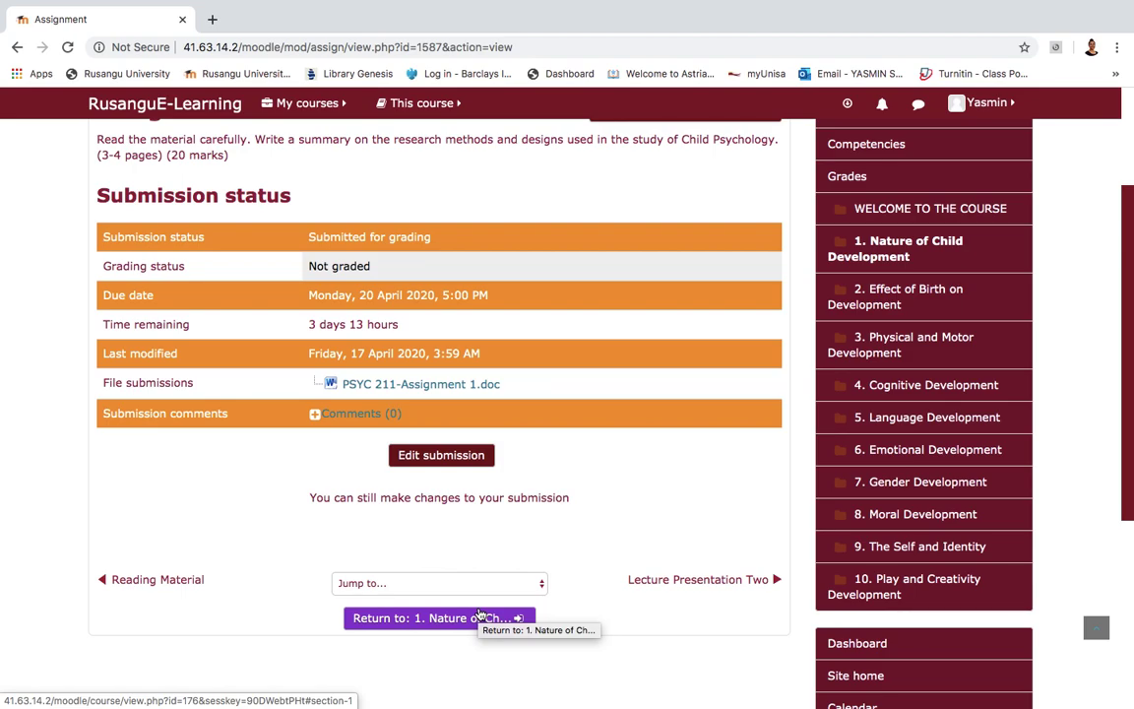
scroll(477, 614, "up", 2)
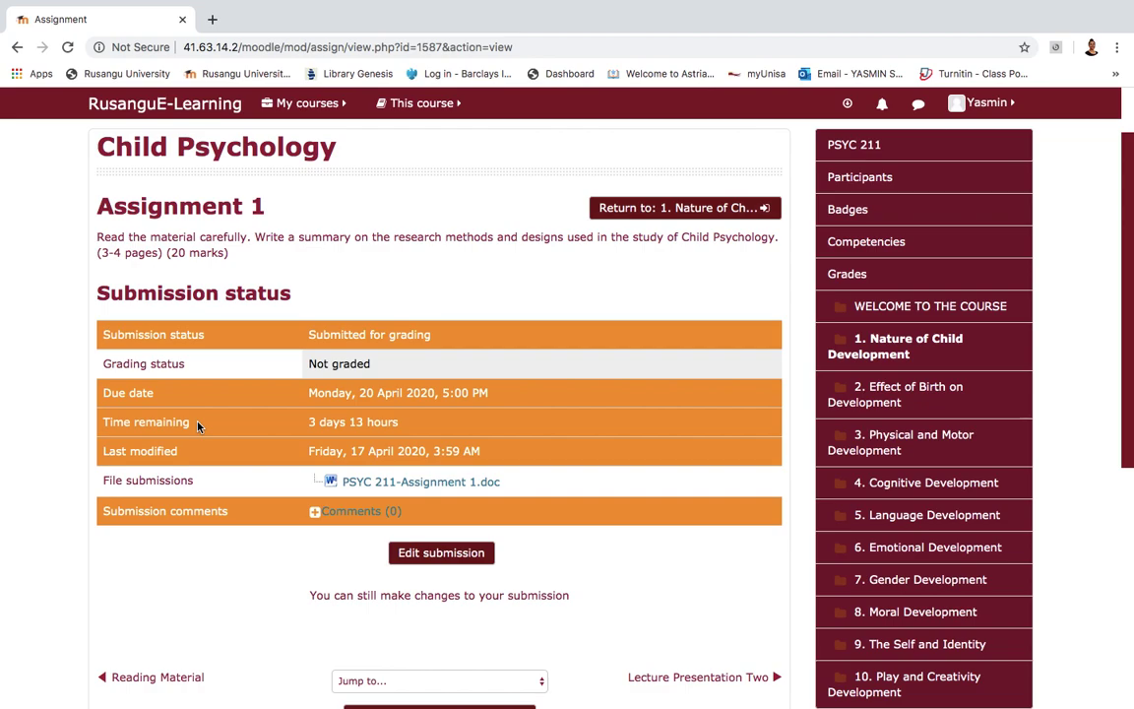
left_click(469, 562)
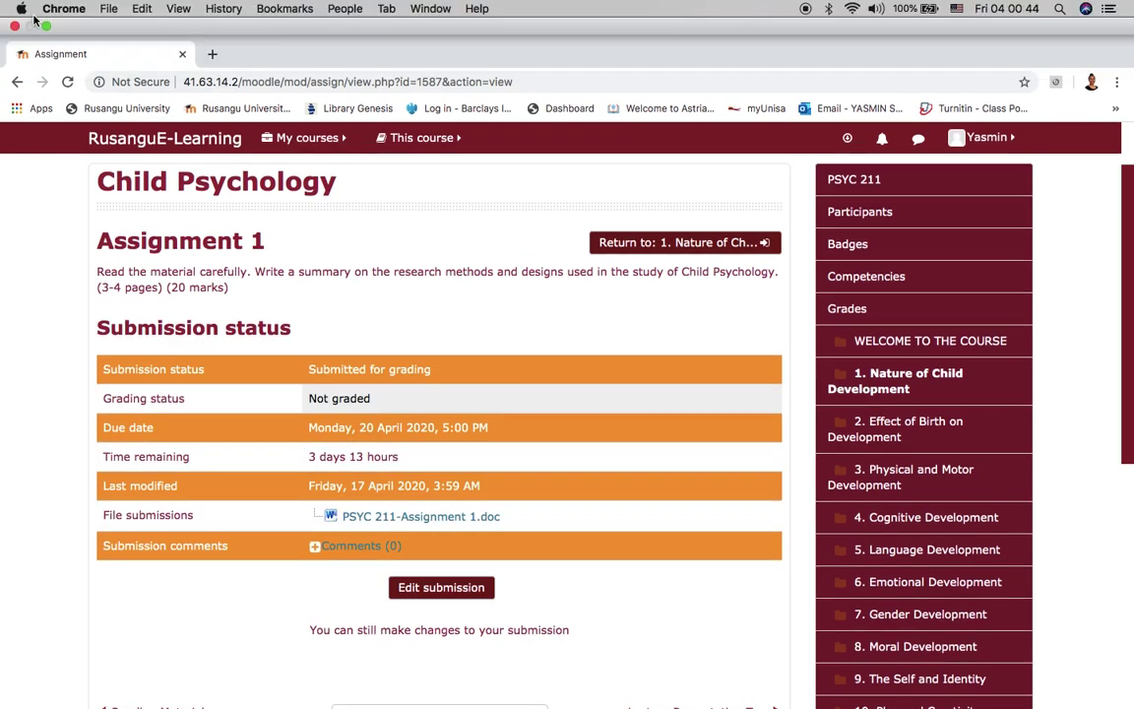
left_click(45, 26)
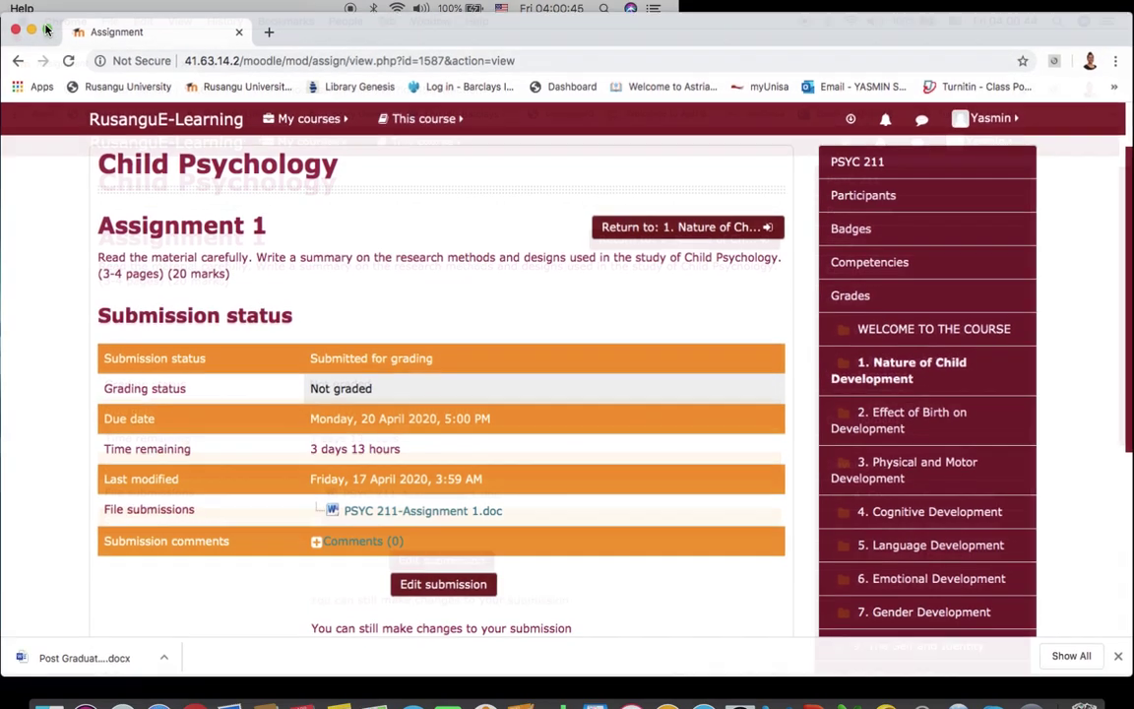
left_click(306, 121)
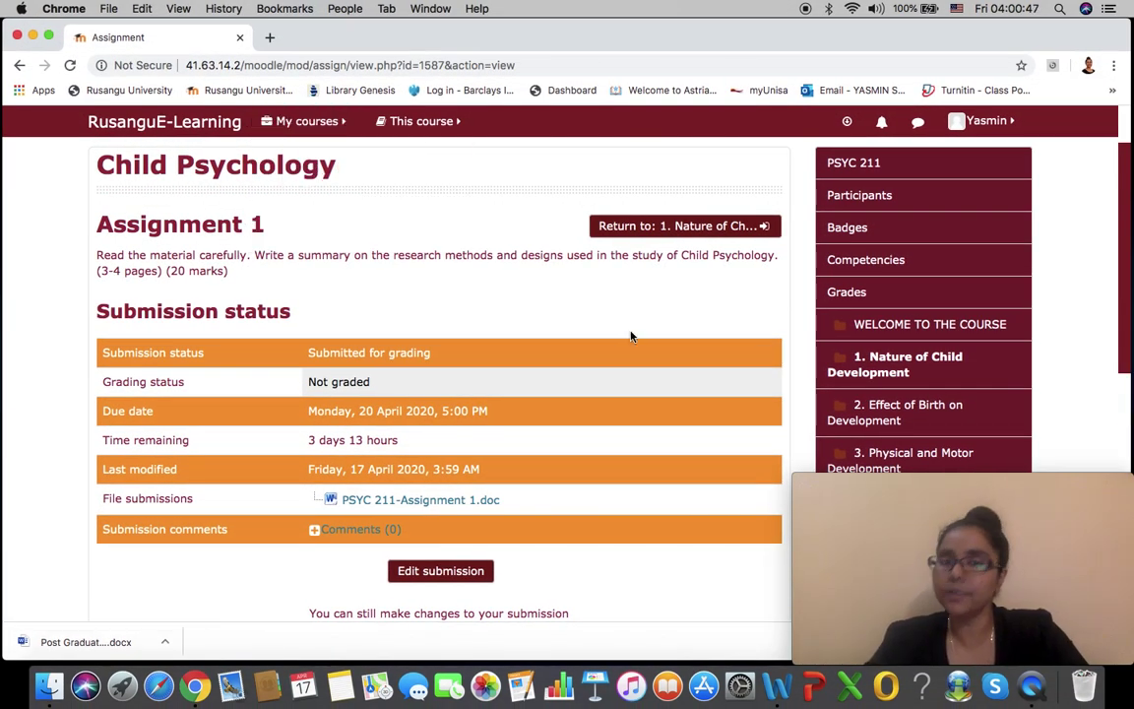